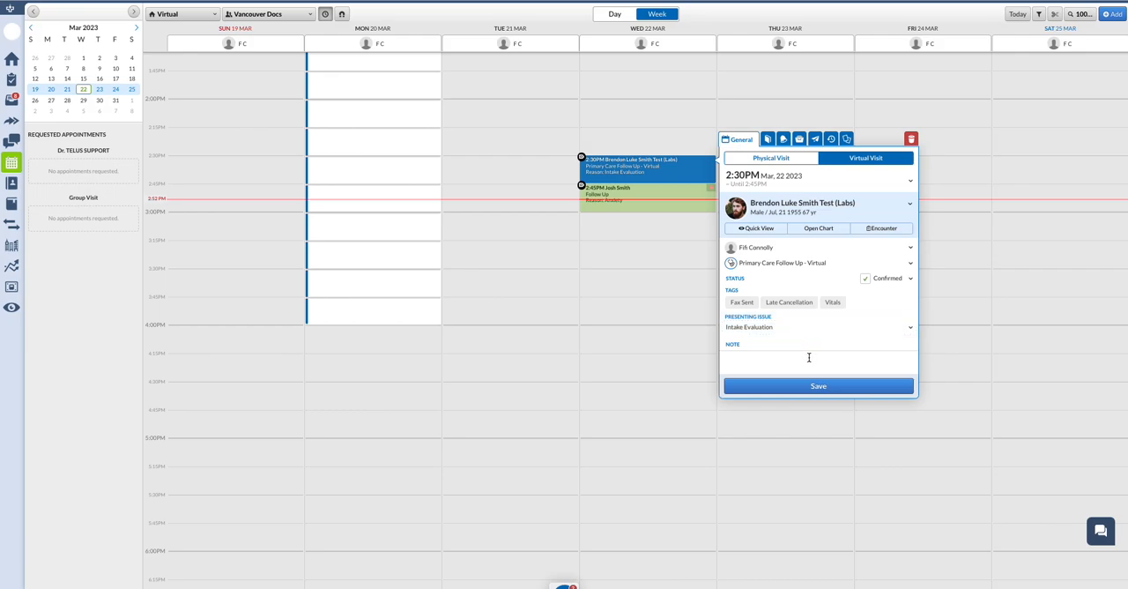
Save the 2:30 PM Primary Care Follow Up virtual appointment on Wednesday, March 22, and close its details.
{"action": "left_click", "coordinate": [758, 380]}
{"action": "left_click", "coordinate": [691, 234]}
{"action": "left_click", "coordinate": [693, 223]}
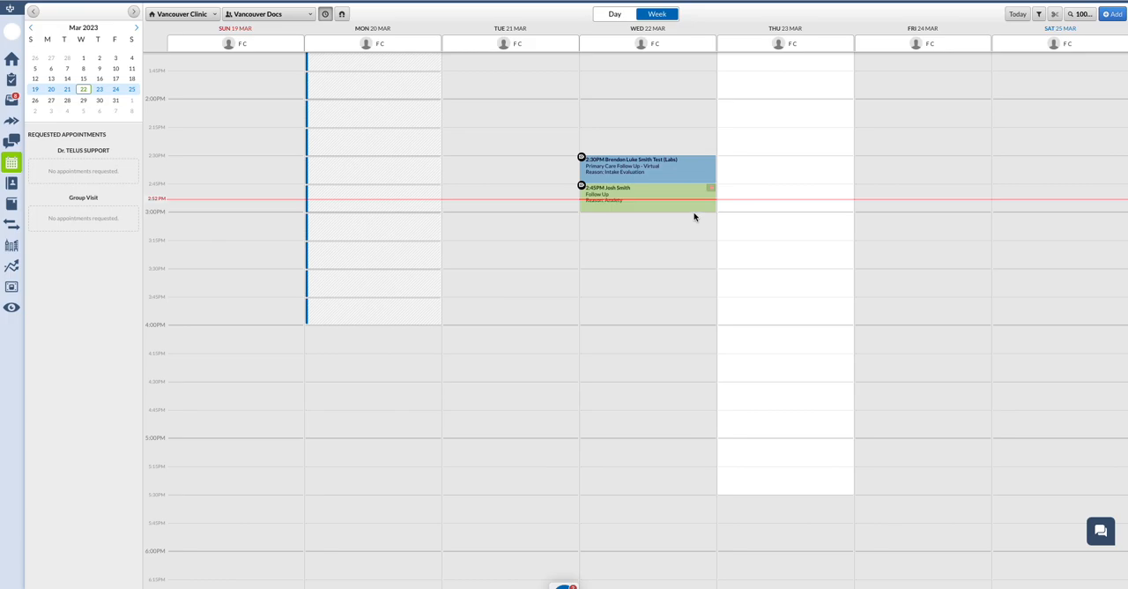
{"action": "left_click", "coordinate": [694, 217]}
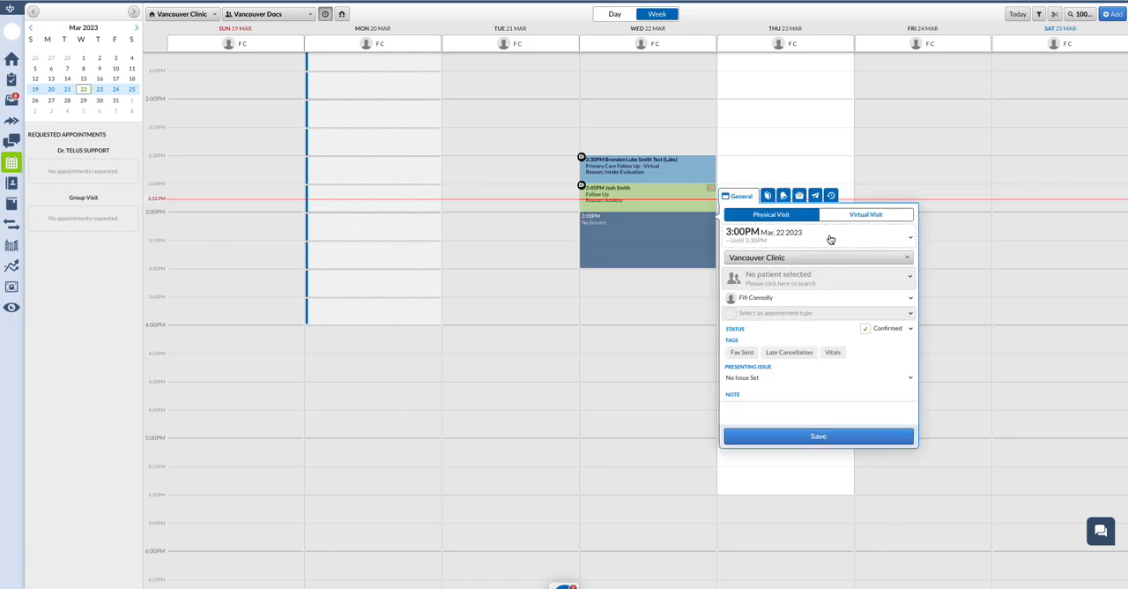
{"action": "left_click", "coordinate": [854, 218]}
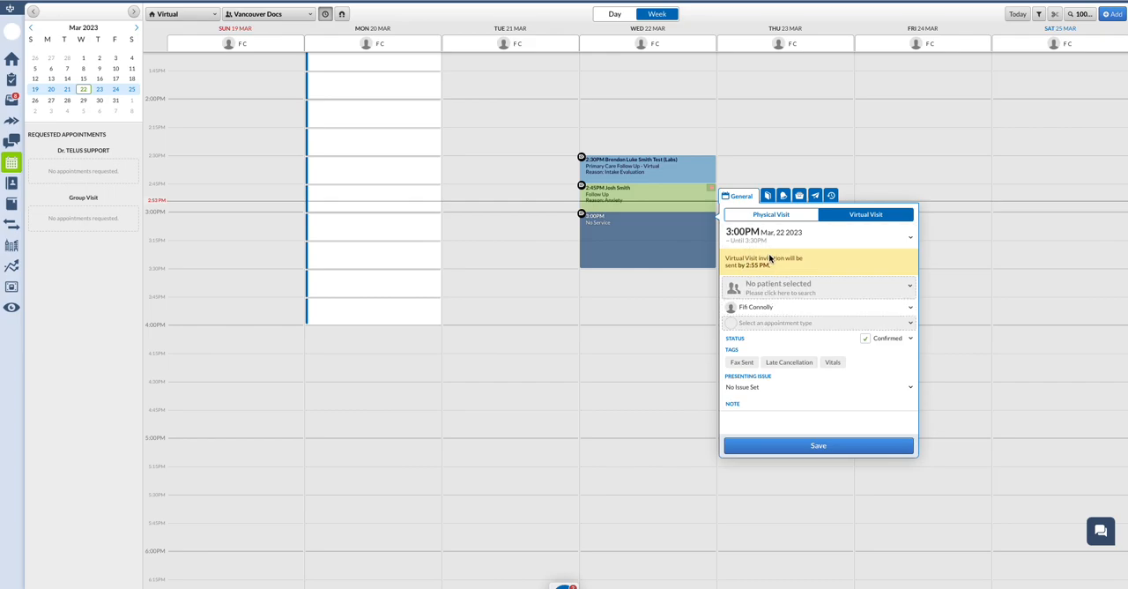
{"action": "left_click", "coordinate": [696, 308]}
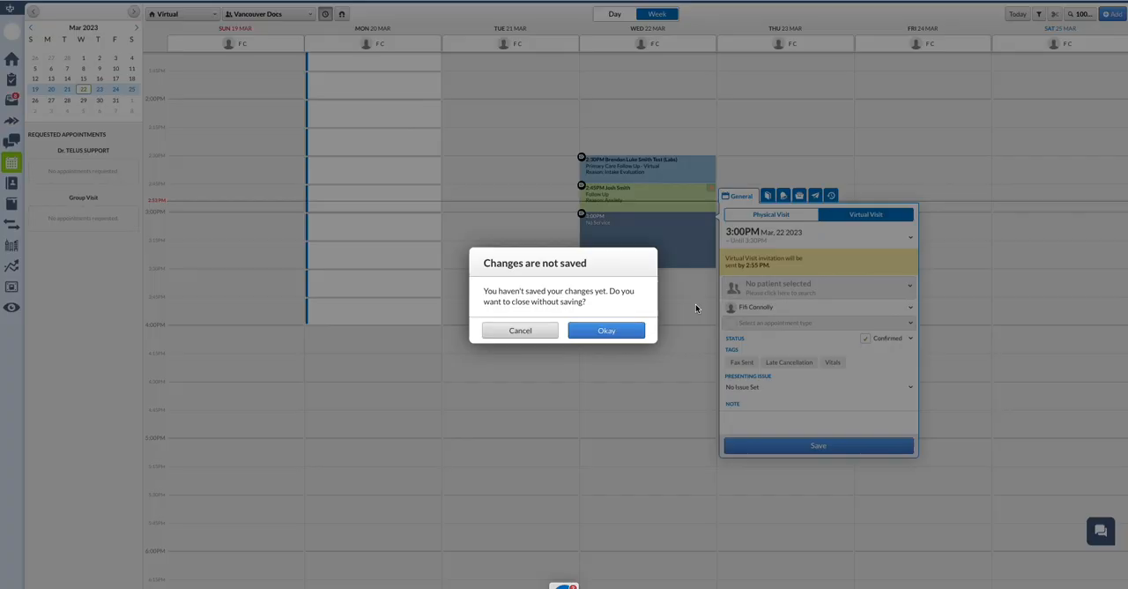
{"action": "left_click", "coordinate": [633, 335]}
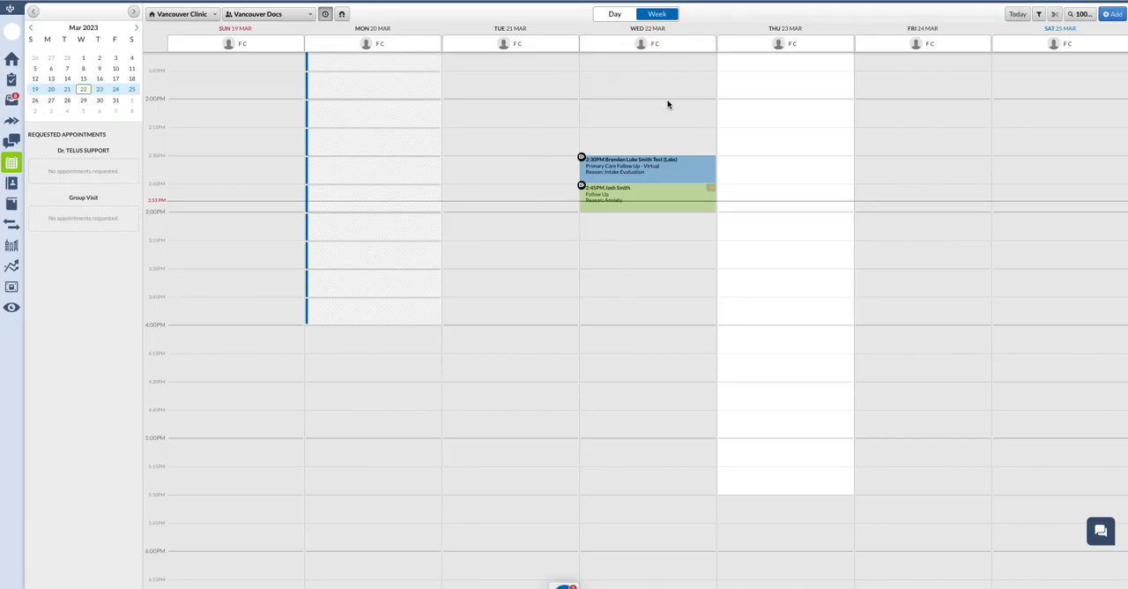
Open the 2:45 PM Follow Up appointment on March 22 to examine its virtual visit details.
{"action": "left_click", "coordinate": [596, 202]}
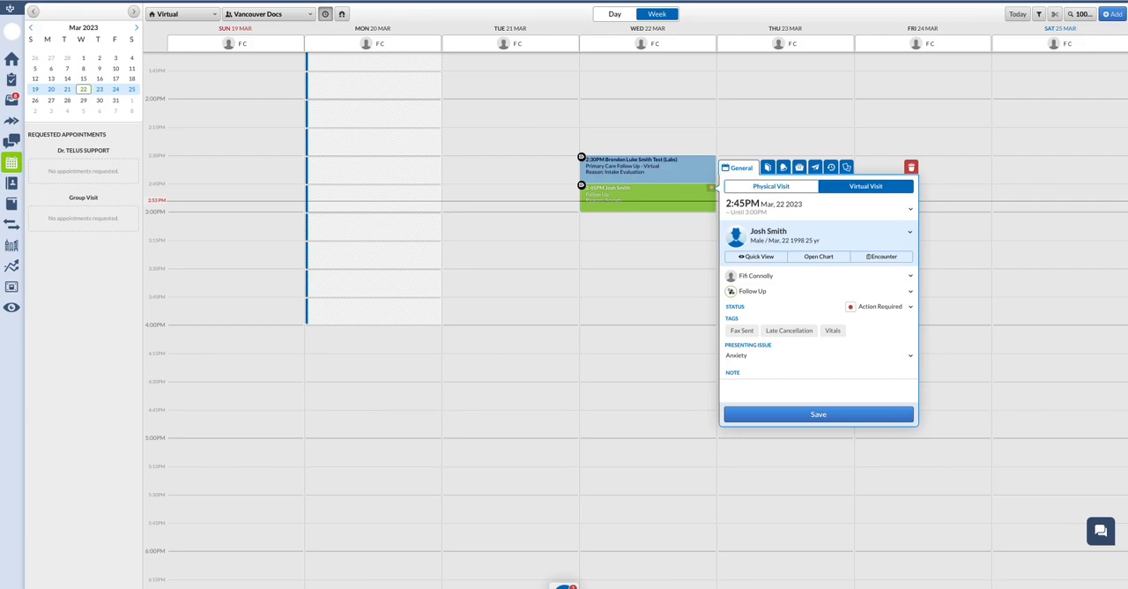
{"action": "left_click", "coordinate": [7, 74]}
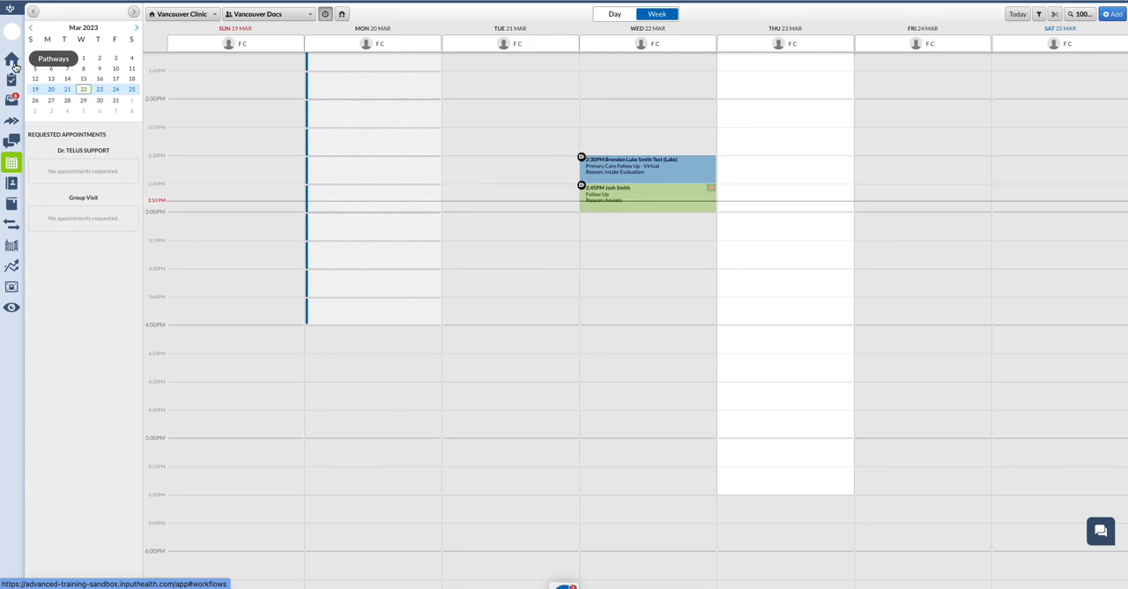
Add the 2:45 PM virtual appointment to the Pre Visit phase of the Pathways board as a patient with an appointment.
{"action": "left_click", "coordinate": [11, 62]}
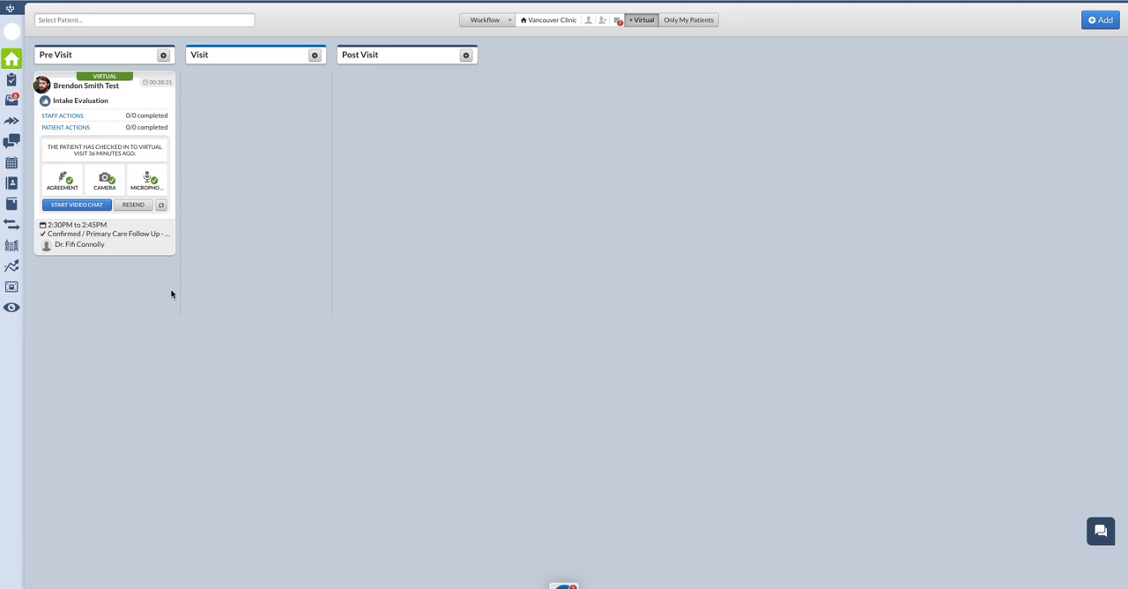
{"action": "left_click", "coordinate": [163, 55]}
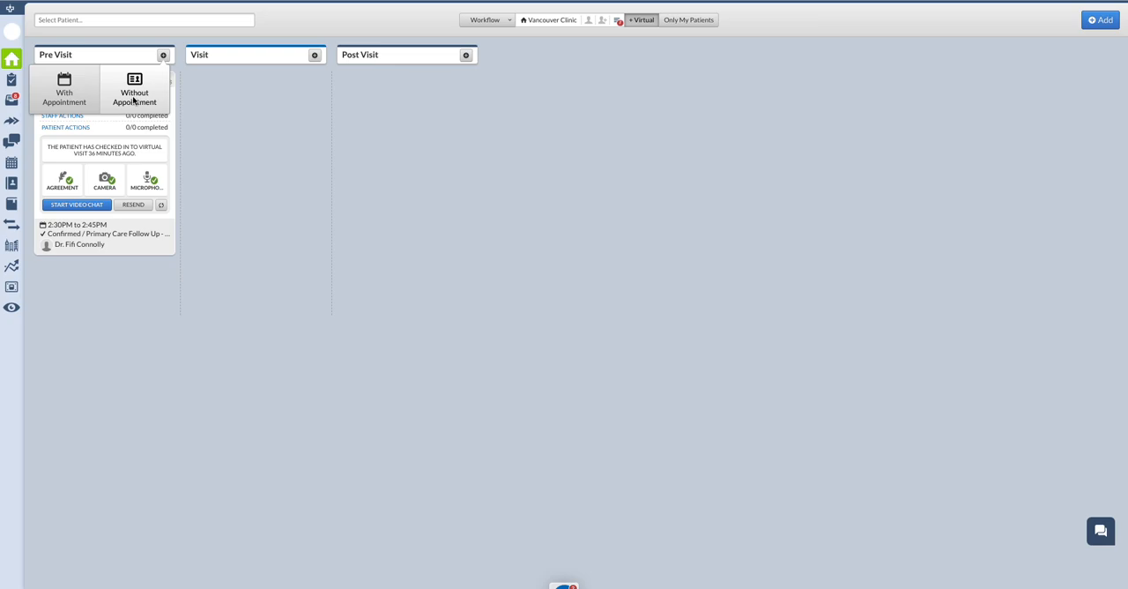
{"action": "left_click", "coordinate": [64, 92]}
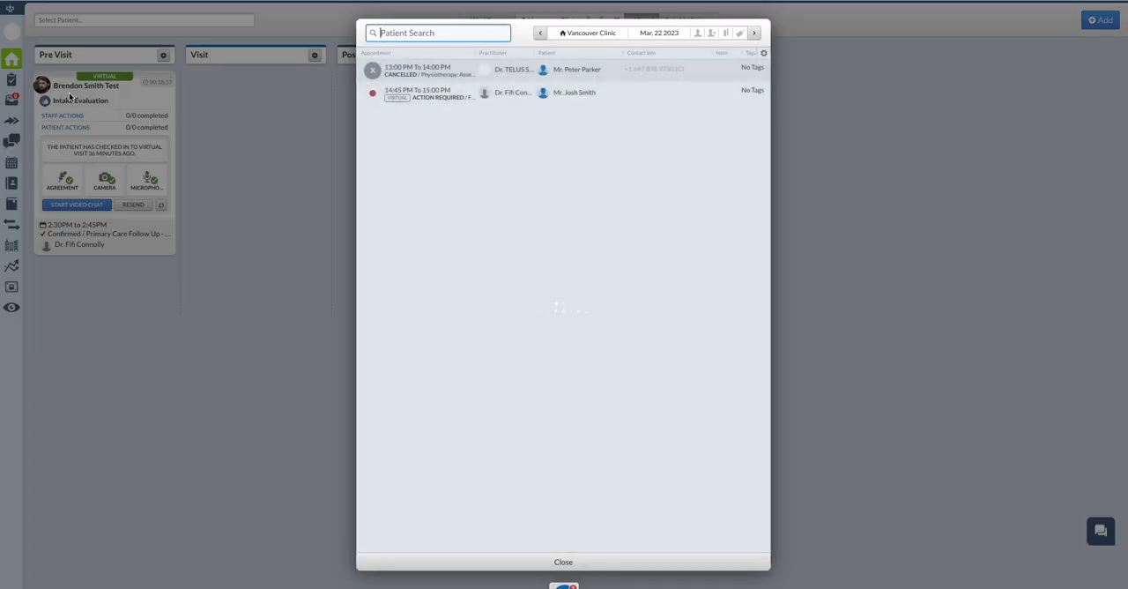
{"action": "left_click", "coordinate": [454, 97]}
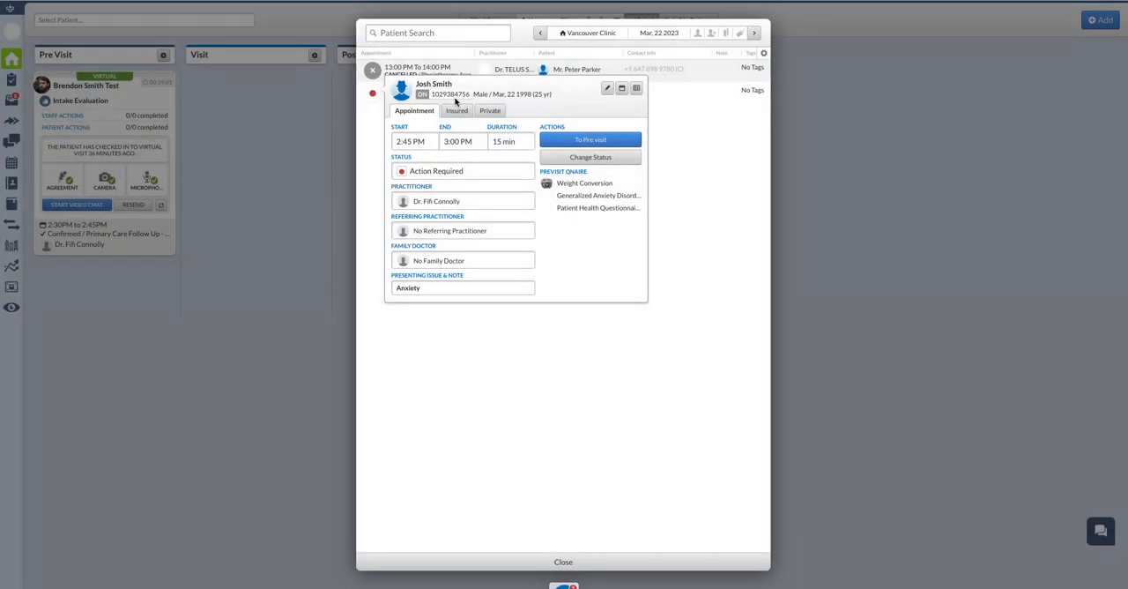
{"action": "left_click", "coordinate": [570, 141]}
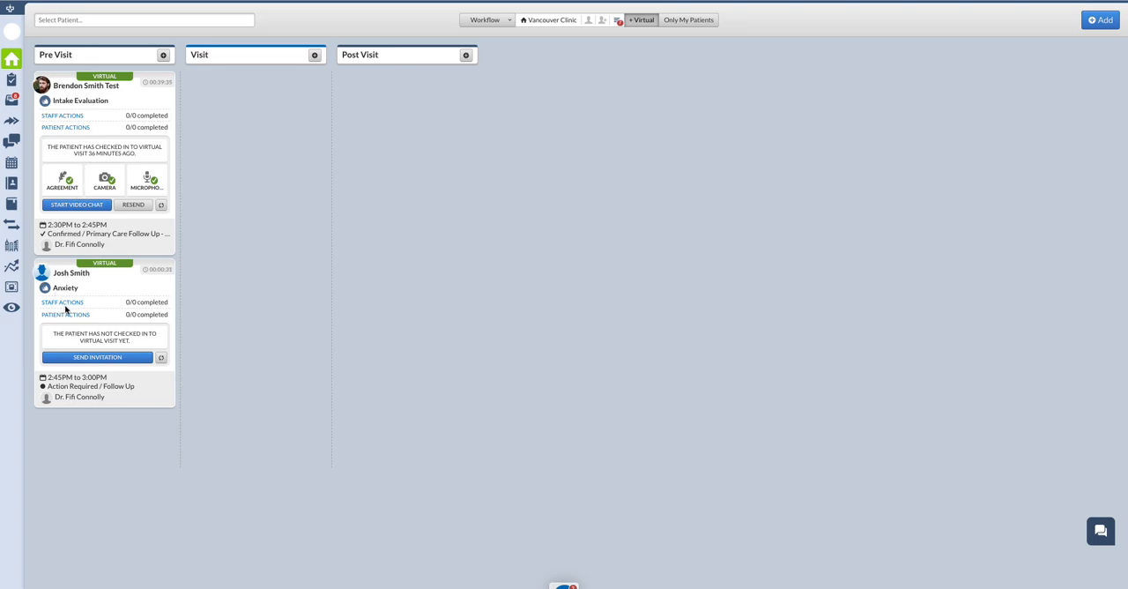
Send the virtual visit invitation for the Anxiety appointment with the delivery method left at Both.
{"action": "left_click", "coordinate": [91, 361]}
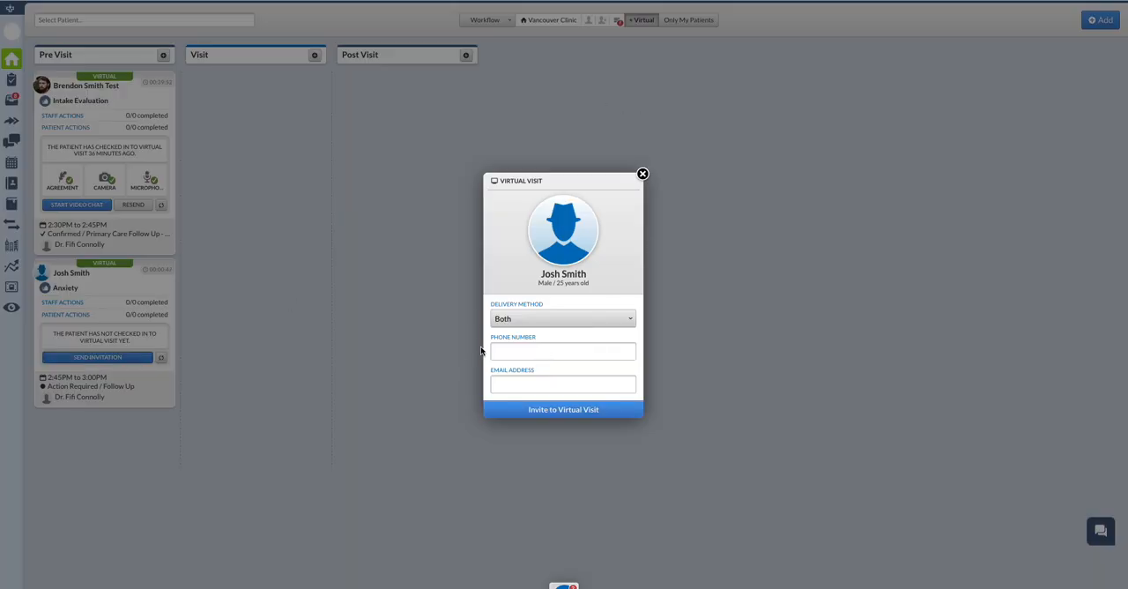
{"action": "left_click", "coordinate": [543, 410]}
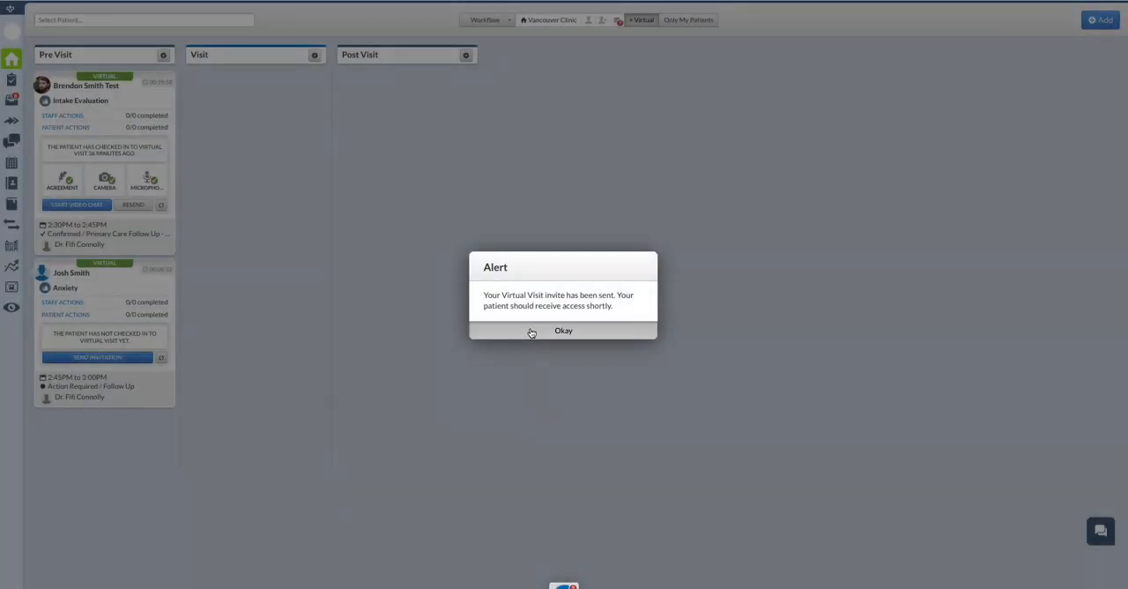
{"action": "left_click", "coordinate": [532, 332]}
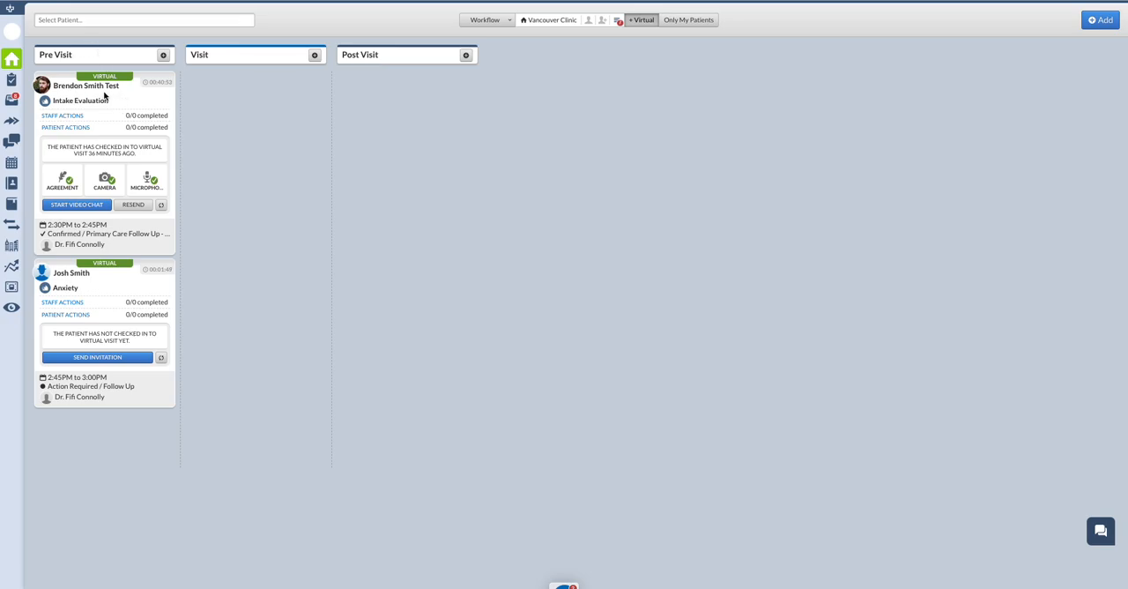
Open the Intake Evaluation patient from Pre Visit, transition them to the Visit phase, and open the visit's encounter.
{"action": "left_click", "coordinate": [109, 99]}
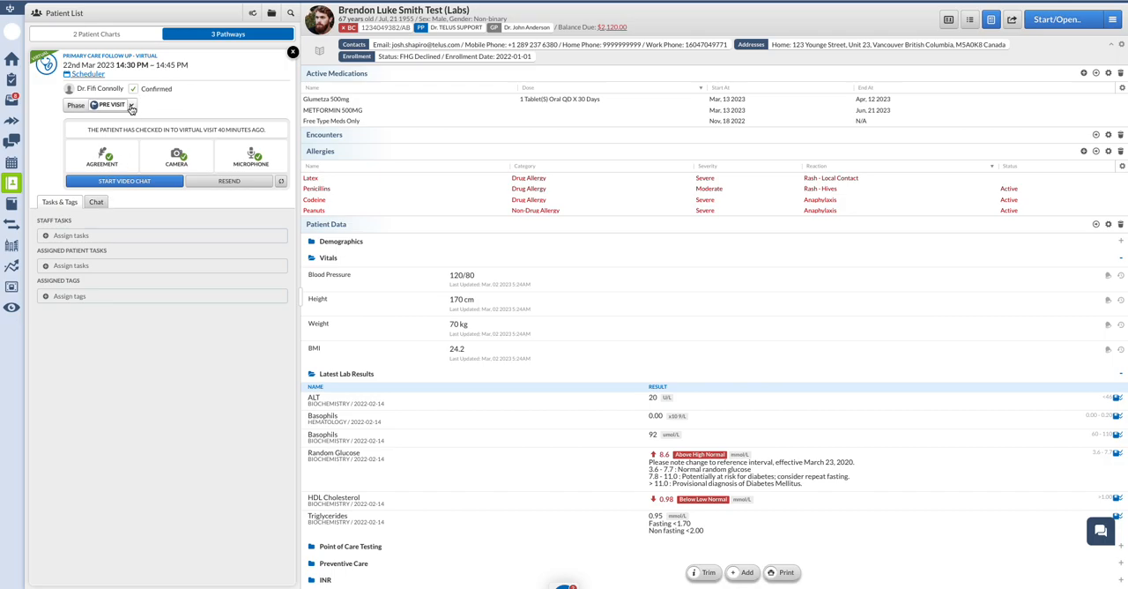
{"action": "left_click", "coordinate": [104, 106]}
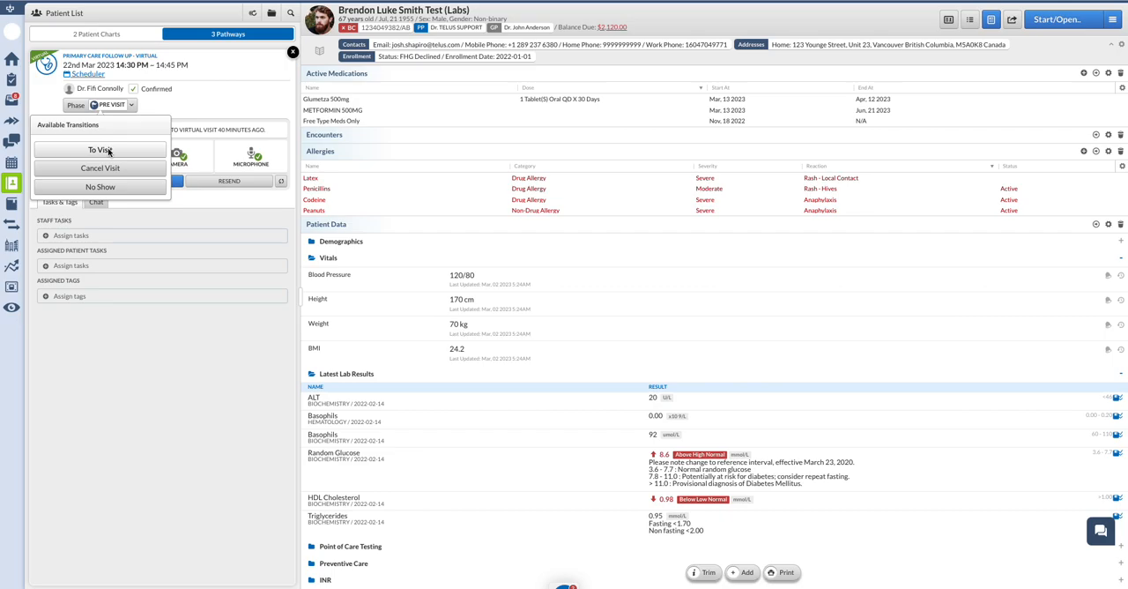
{"action": "left_click", "coordinate": [109, 151]}
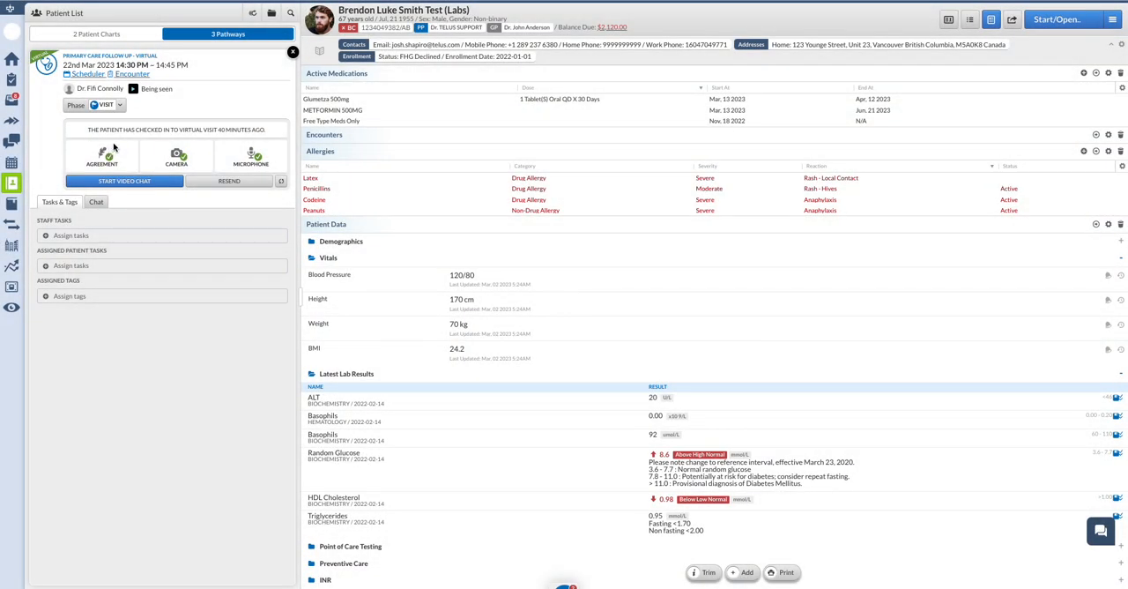
{"action": "left_click", "coordinate": [137, 76]}
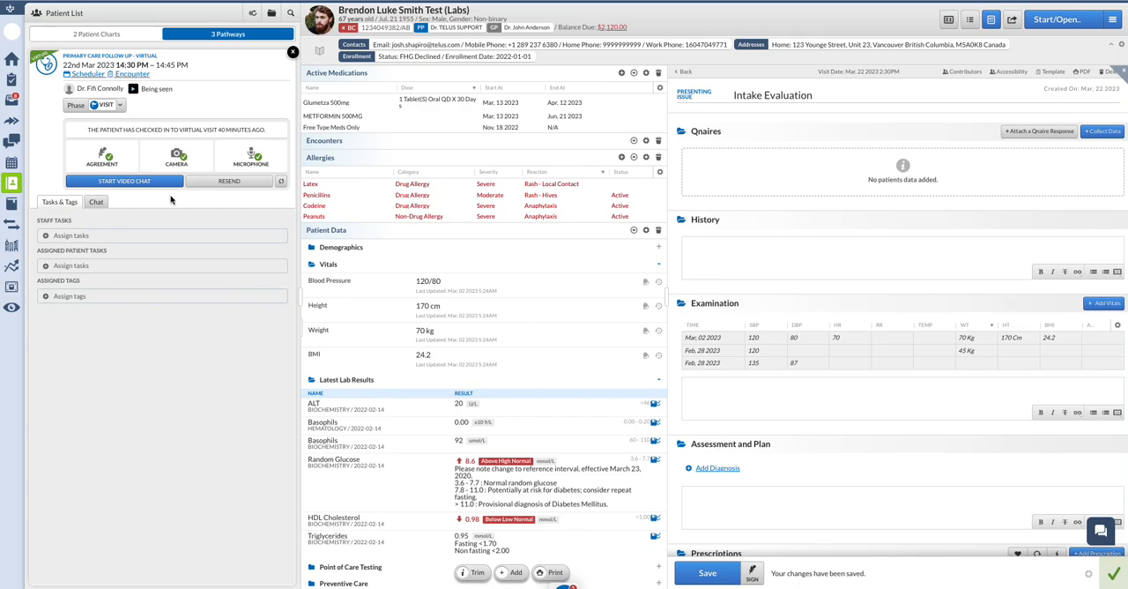
Send the patient the chat message "I will be a few more minutes".
{"action": "left_click", "coordinate": [105, 208]}
{"action": "left_click", "coordinate": [115, 574]}
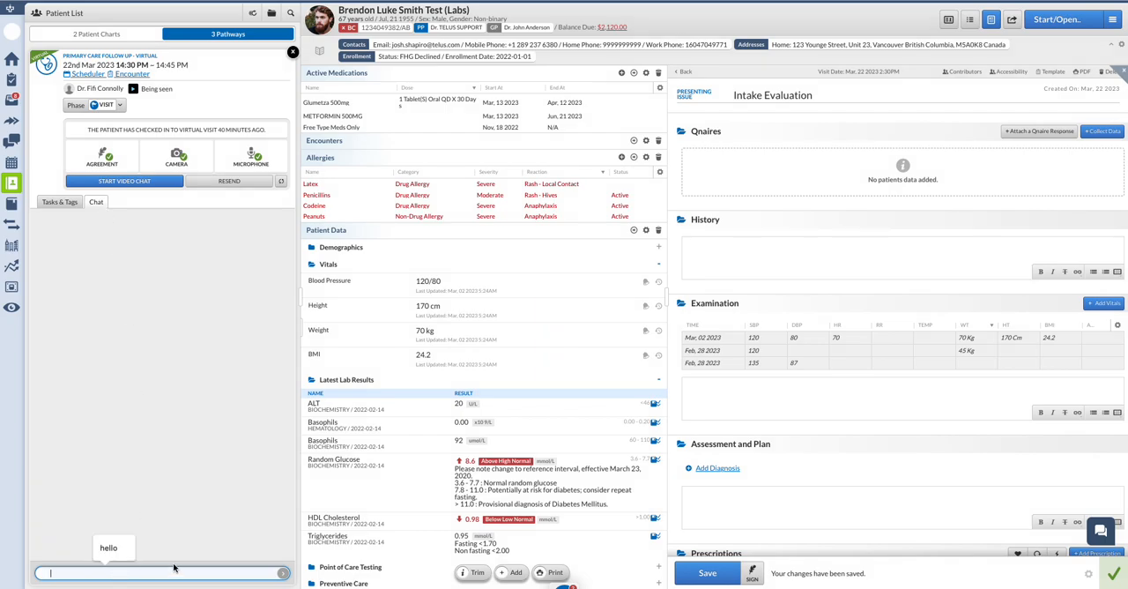
{"action": "type", "text": "I will be a"}
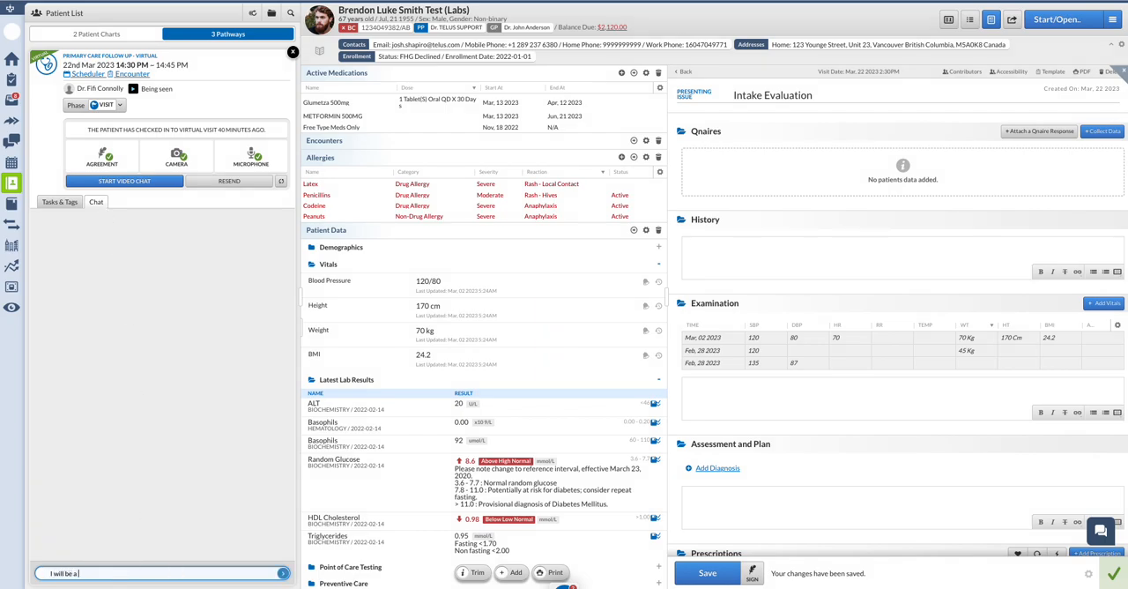
{"action": "type", "text": " few more minutes"}
{"action": "key", "text": "Return"}
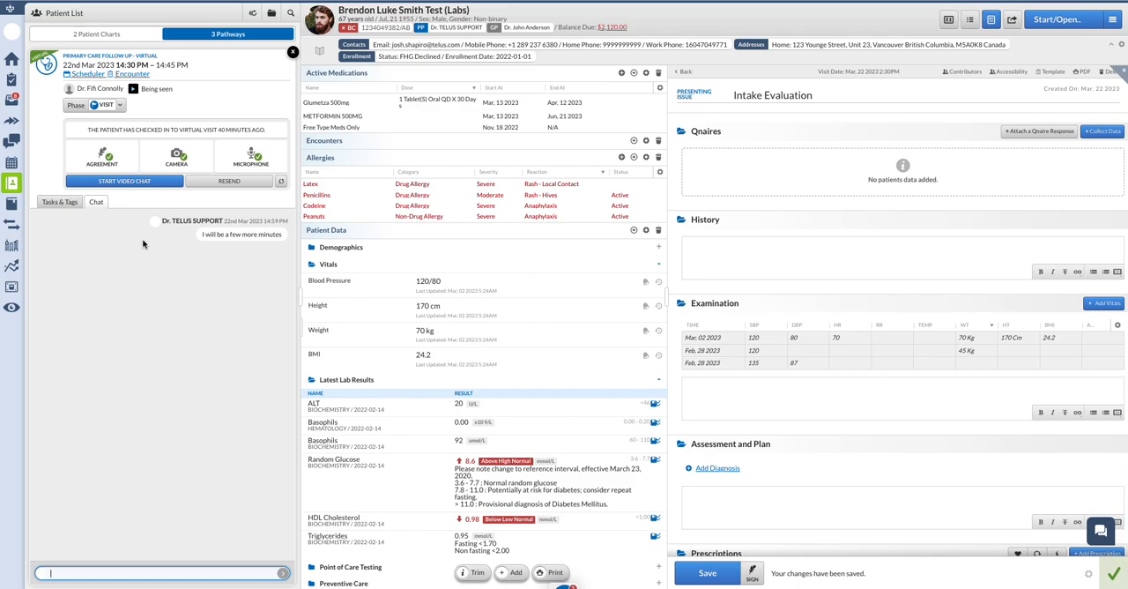
Assign the patient tasks Upload picture and Watch educational video to the visit.
{"action": "left_click", "coordinate": [77, 208]}
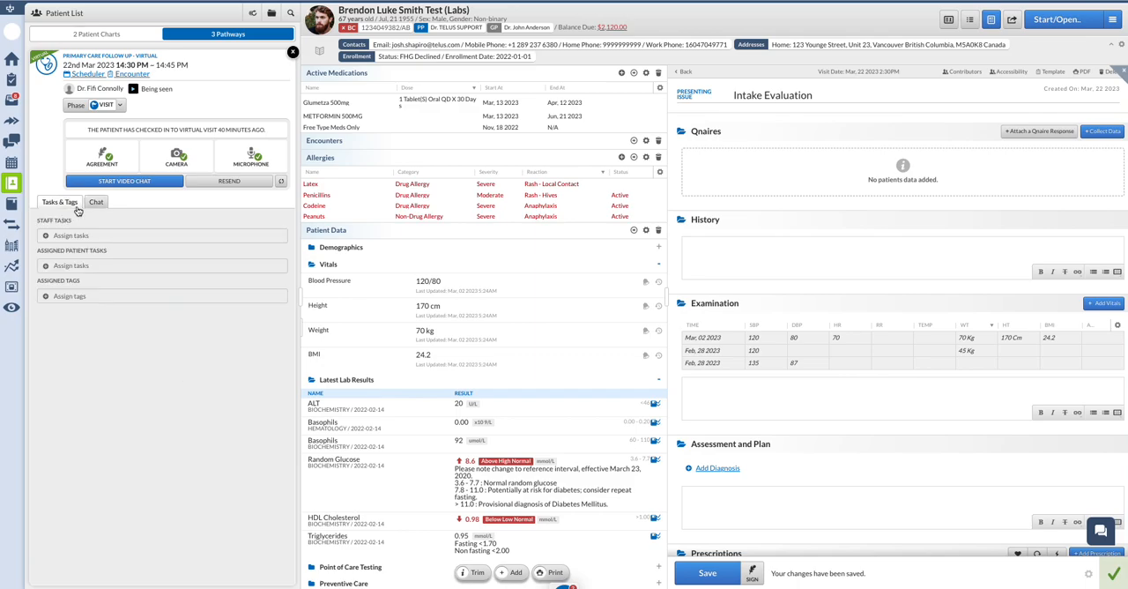
{"action": "left_click", "coordinate": [137, 268]}
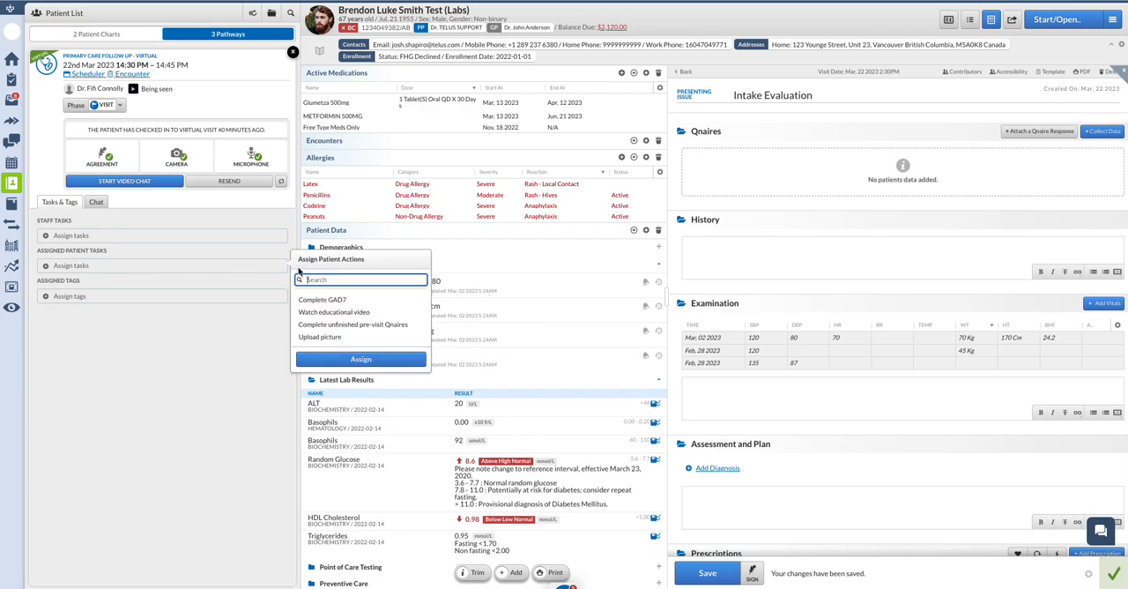
{"action": "left_click", "coordinate": [335, 339]}
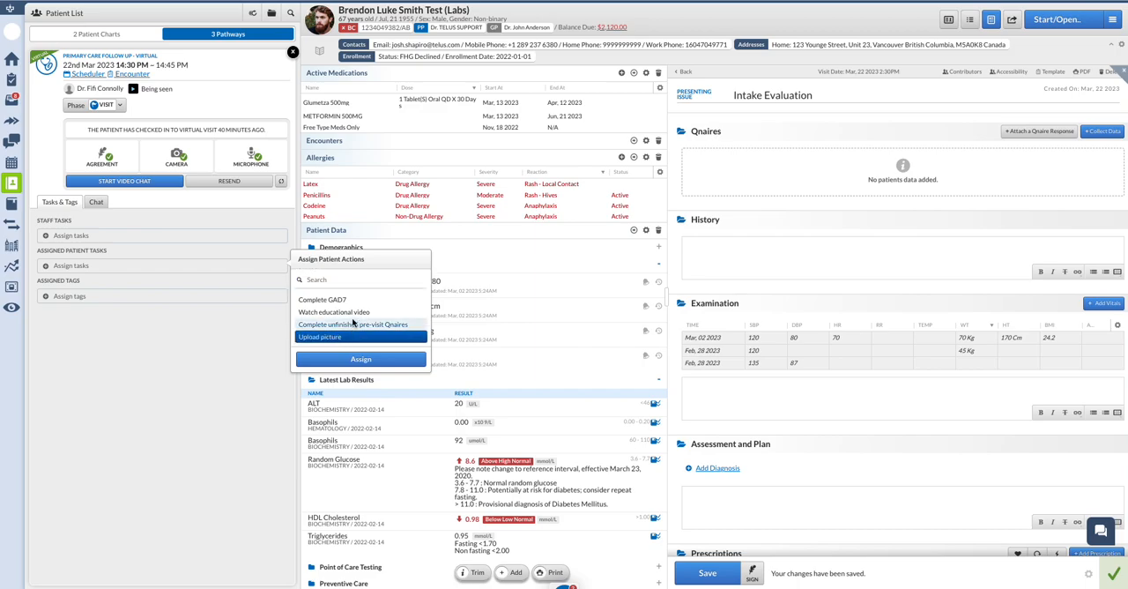
{"action": "left_click", "coordinate": [358, 318]}
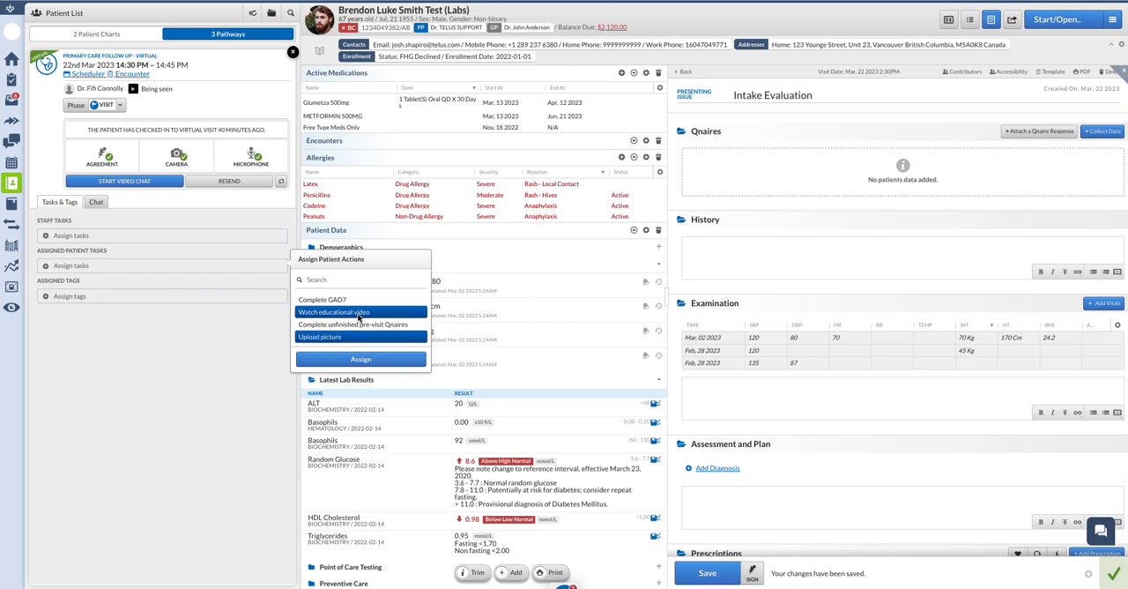
{"action": "left_click", "coordinate": [355, 360]}
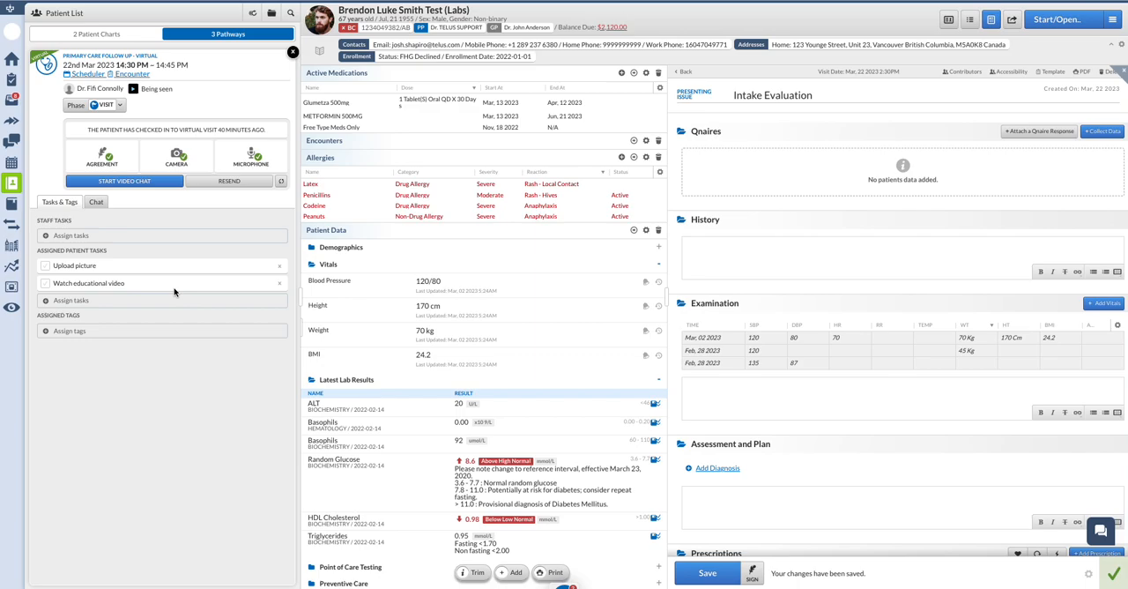
Assign the staff task Send out lab requisition to the visit.
{"action": "left_click", "coordinate": [183, 239]}
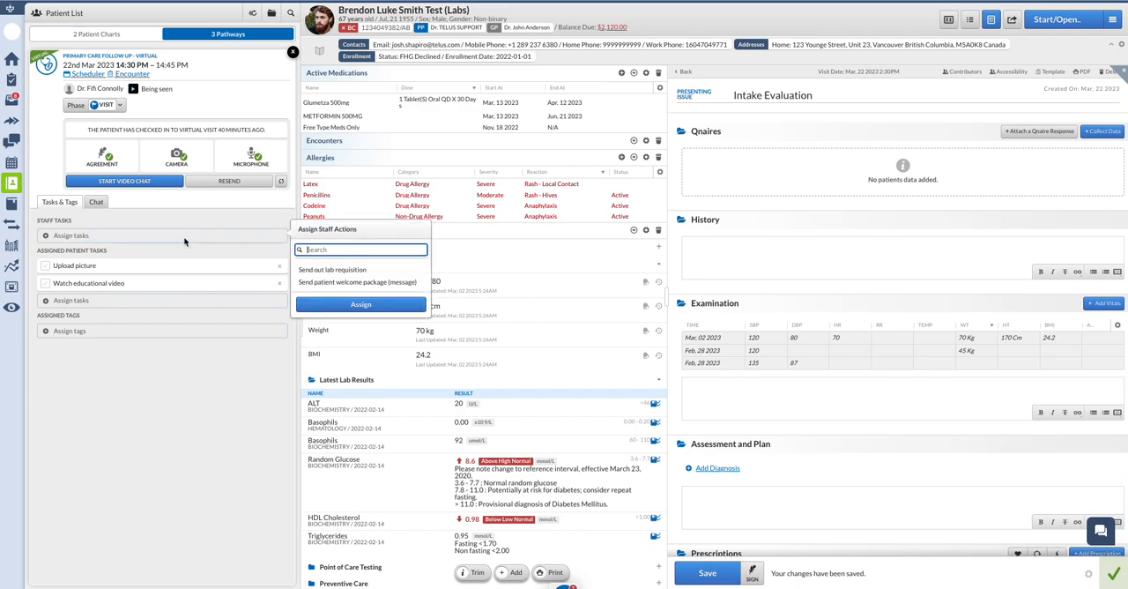
{"action": "left_click", "coordinate": [329, 271]}
{"action": "left_click", "coordinate": [332, 305]}
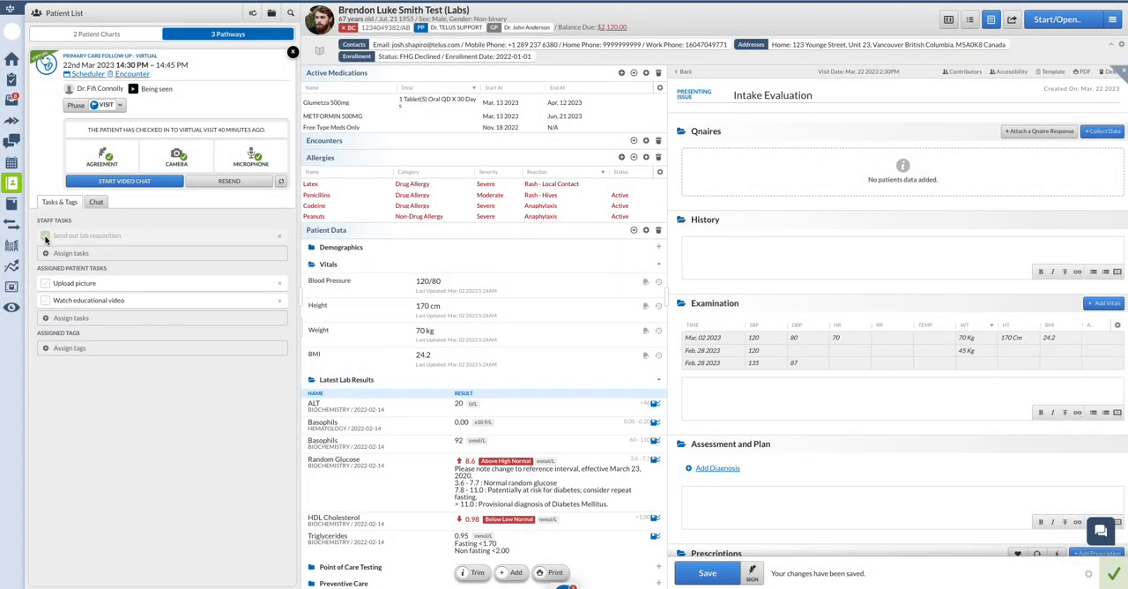
Mark the lab requisition, Upload picture and Watch educational video tasks as completed.
{"action": "left_click", "coordinate": [46, 236]}
{"action": "left_click", "coordinate": [45, 286]}
{"action": "left_click", "coordinate": [46, 301]}
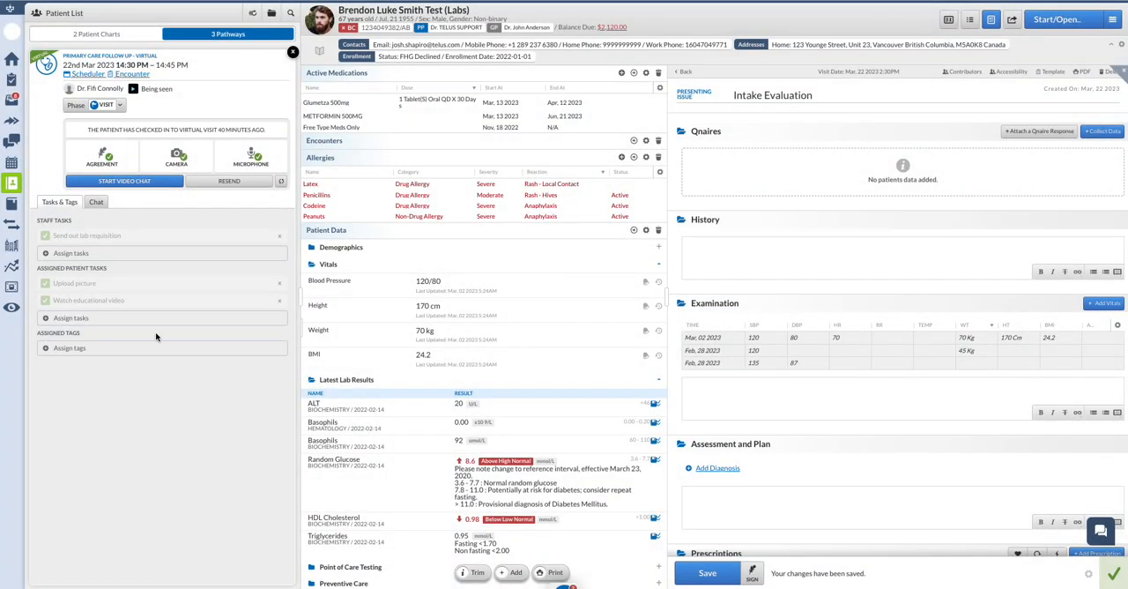
Assign the Clinic Room 1 tag to the patient's visit.
{"action": "left_click", "coordinate": [64, 355]}
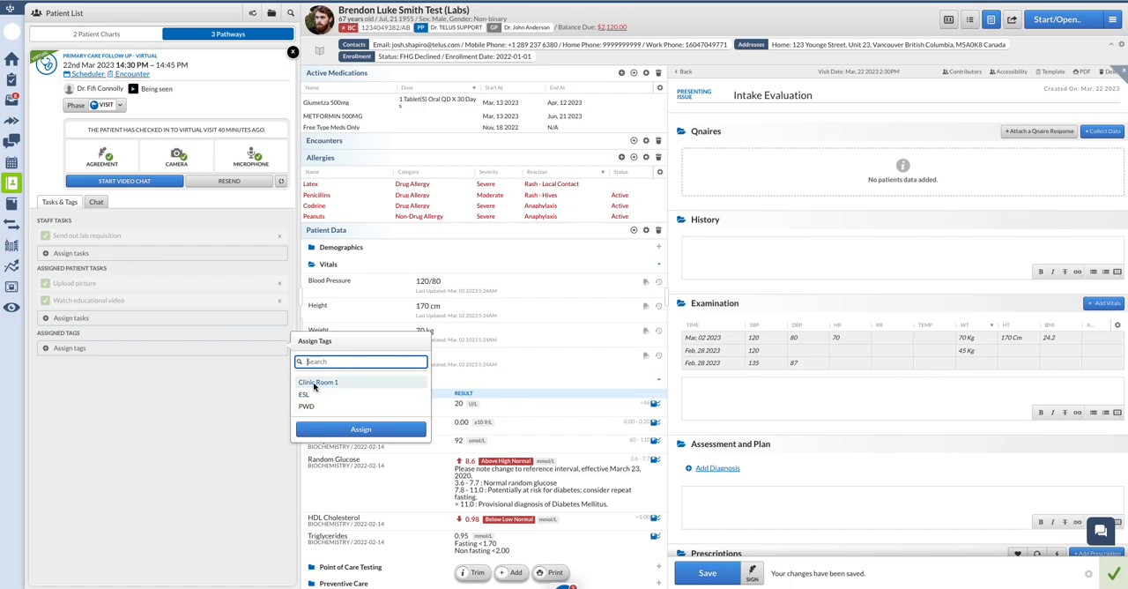
{"action": "left_click", "coordinate": [314, 385]}
{"action": "left_click", "coordinate": [322, 430]}
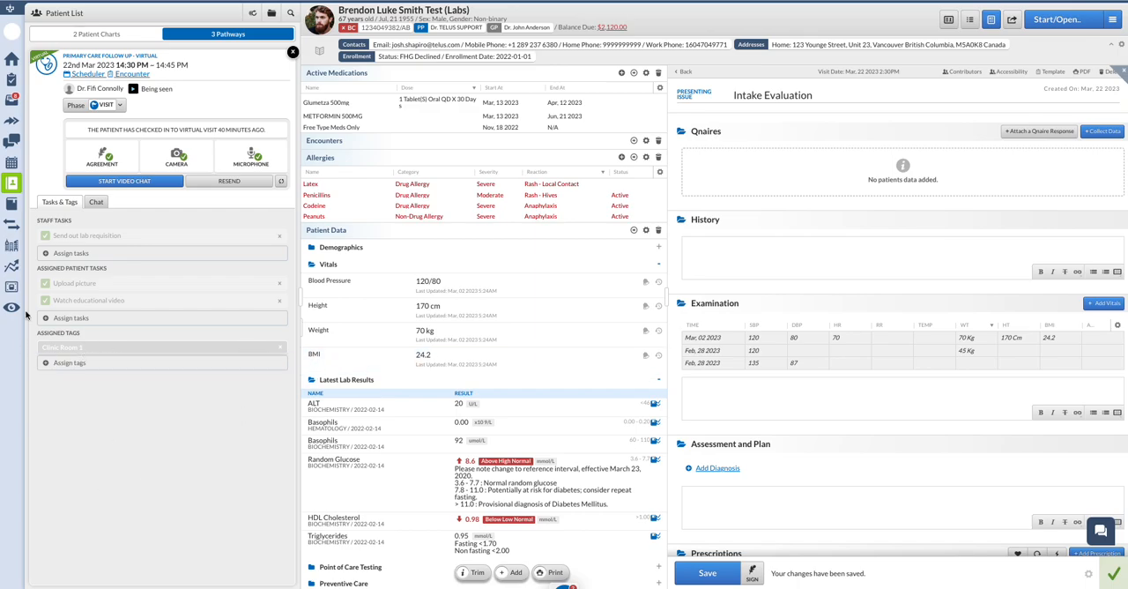
Return to the Pathways board and reopen the Intake Evaluation patient's chart from the Visit phase.
{"action": "left_click", "coordinate": [10, 60]}
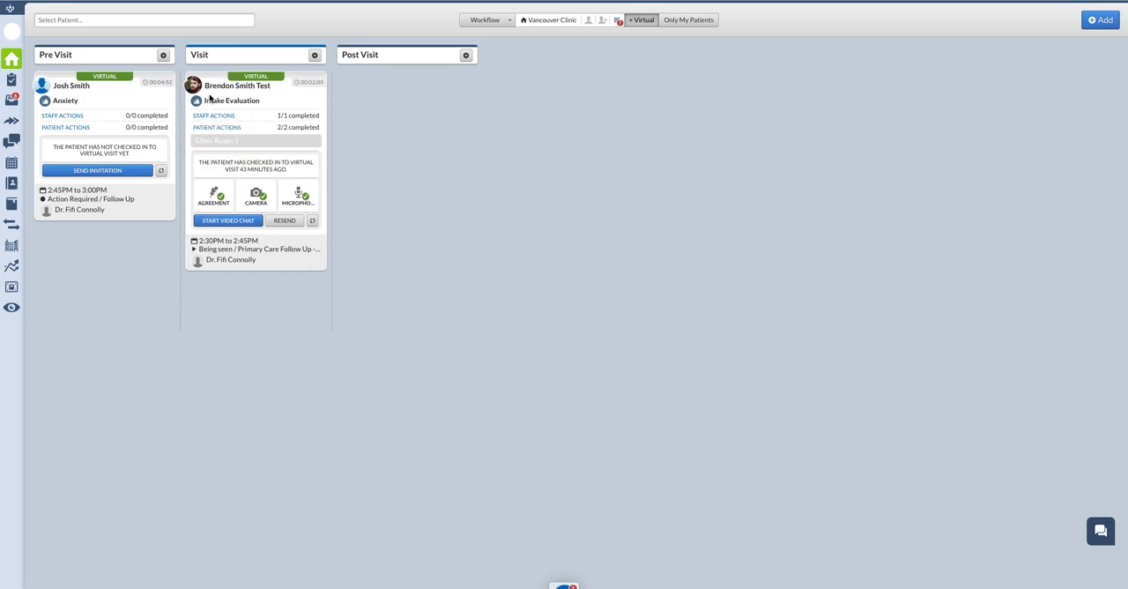
{"action": "left_click", "coordinate": [209, 98]}
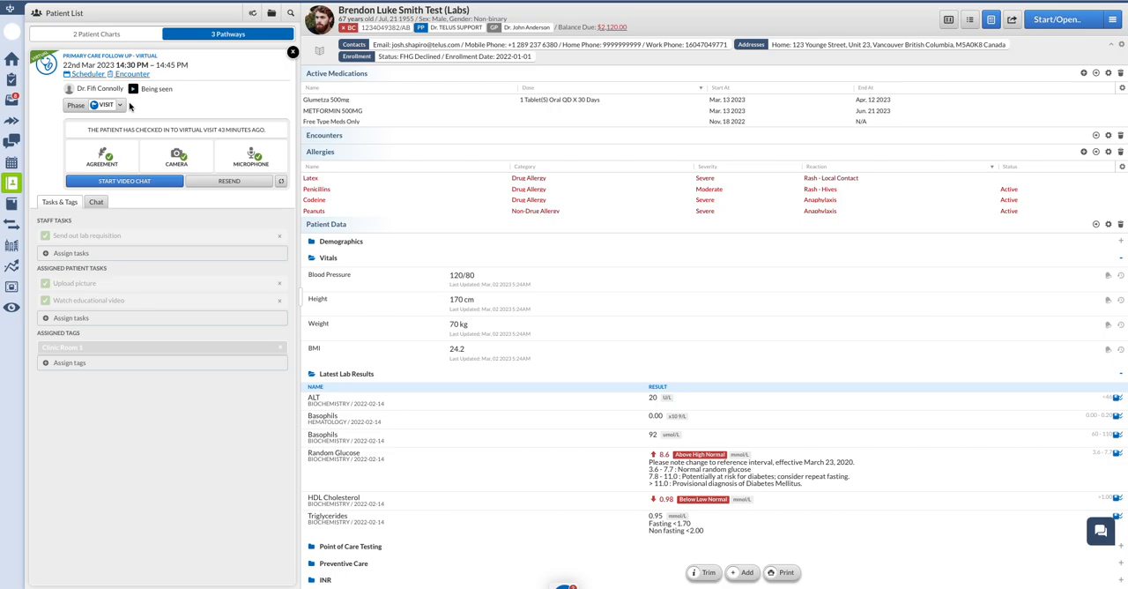
Move the Intake Evaluation visit to the Post Visit phase and return to the Pathways board.
{"action": "left_click", "coordinate": [121, 105]}
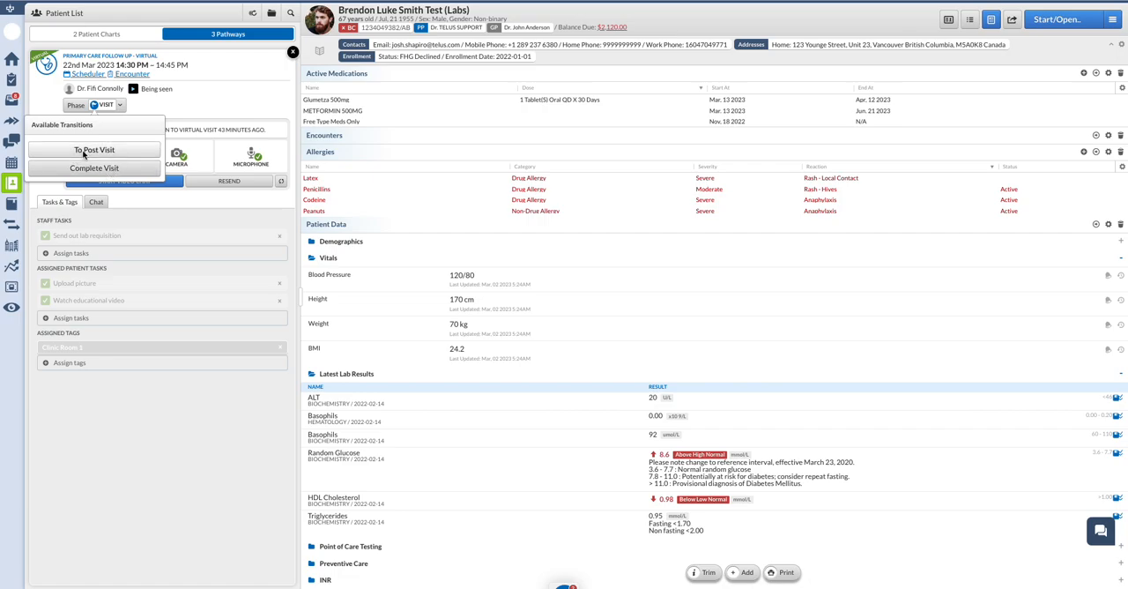
{"action": "left_click", "coordinate": [91, 150]}
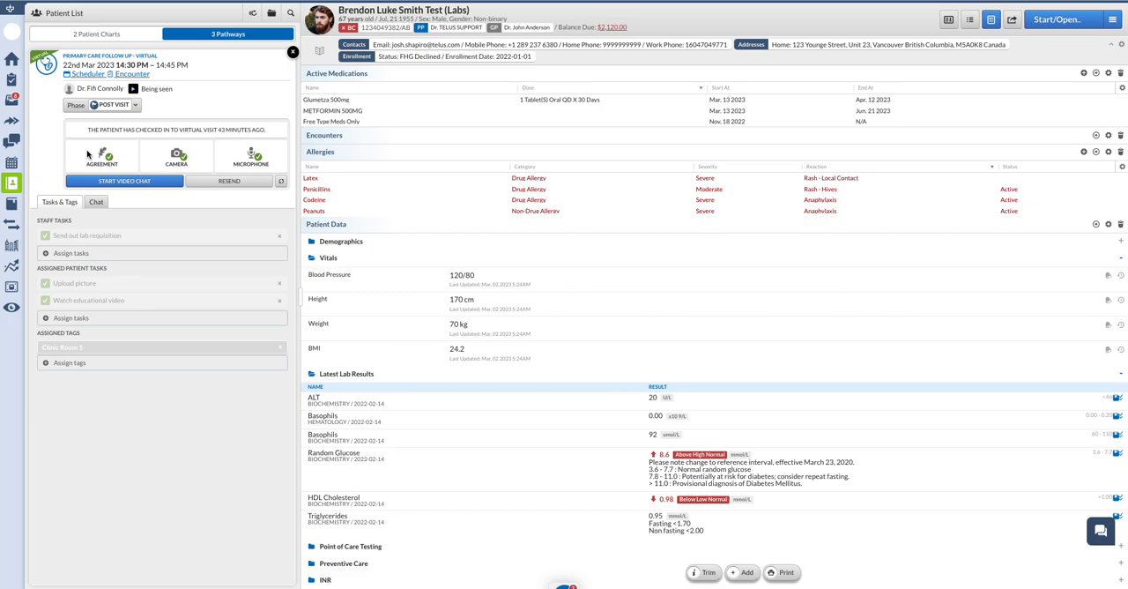
{"action": "left_click", "coordinate": [11, 59]}
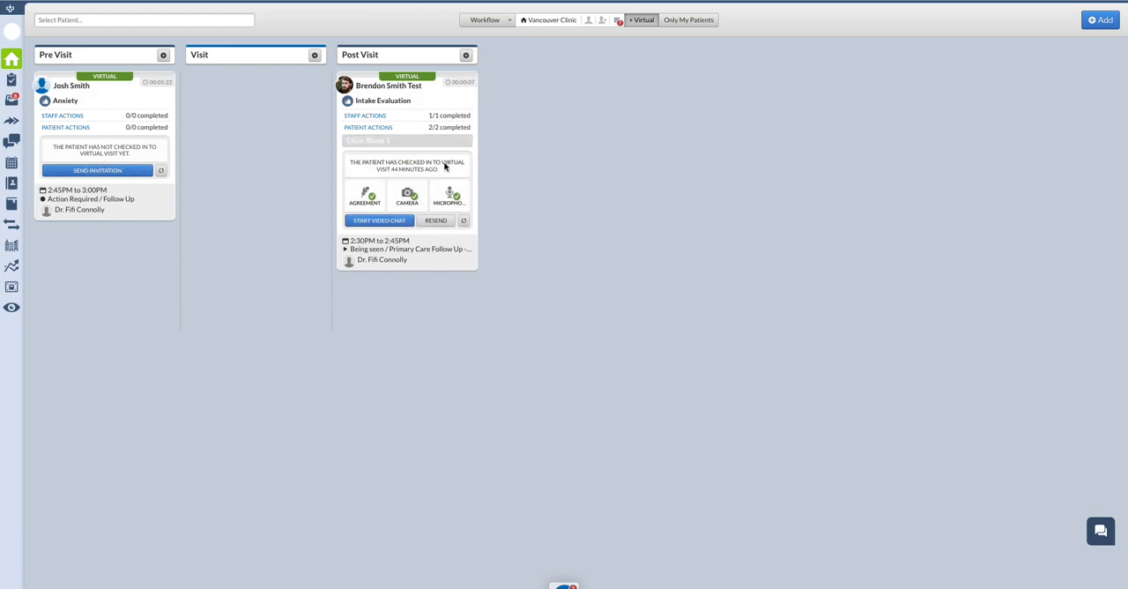
Complete the Intake Evaluation visit from the patient's chart and return to the Pathways board.
{"action": "left_click", "coordinate": [451, 92]}
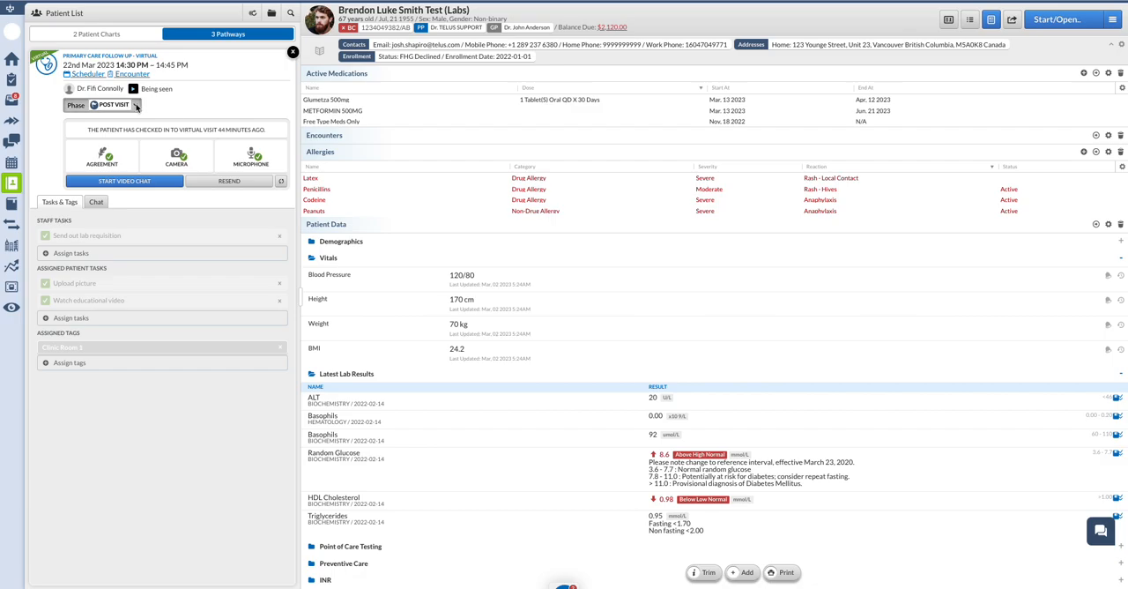
{"action": "left_click", "coordinate": [137, 105]}
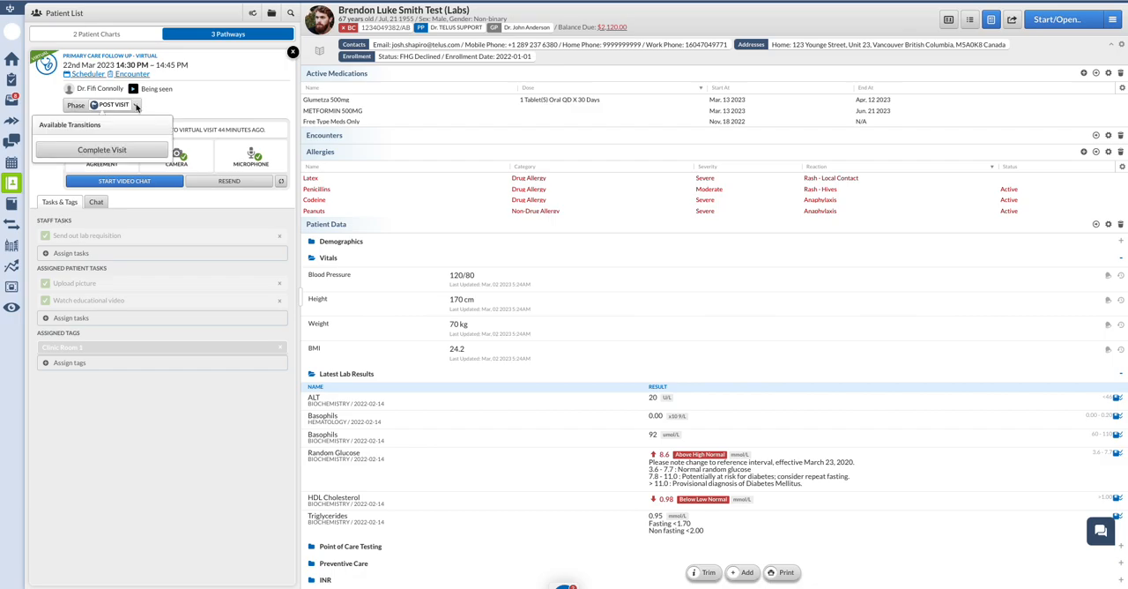
{"action": "left_click", "coordinate": [109, 151]}
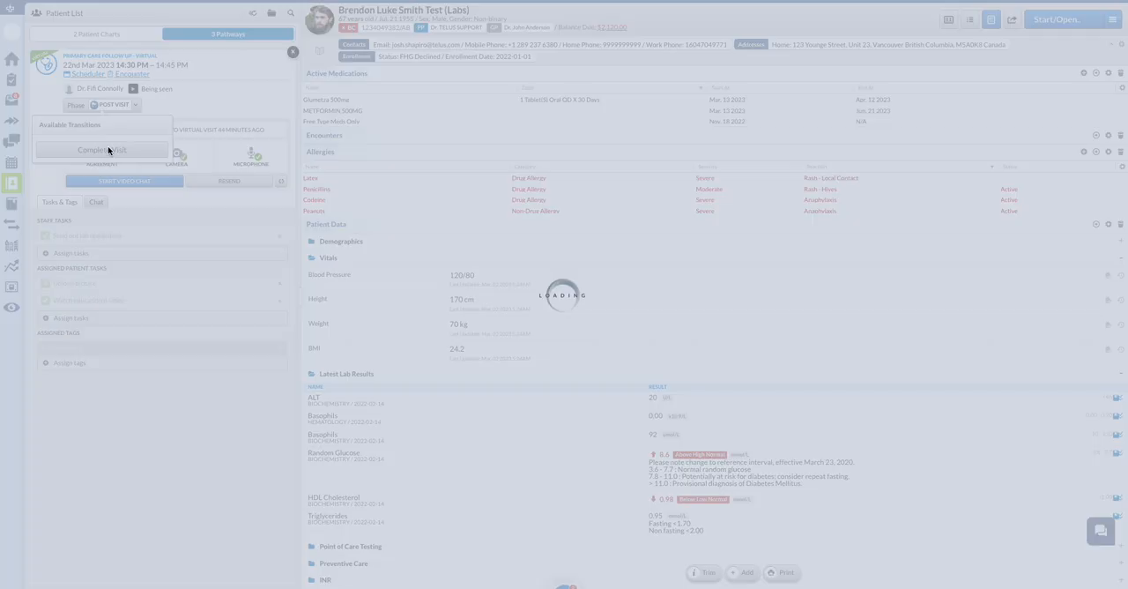
{"action": "left_click", "coordinate": [12, 64]}
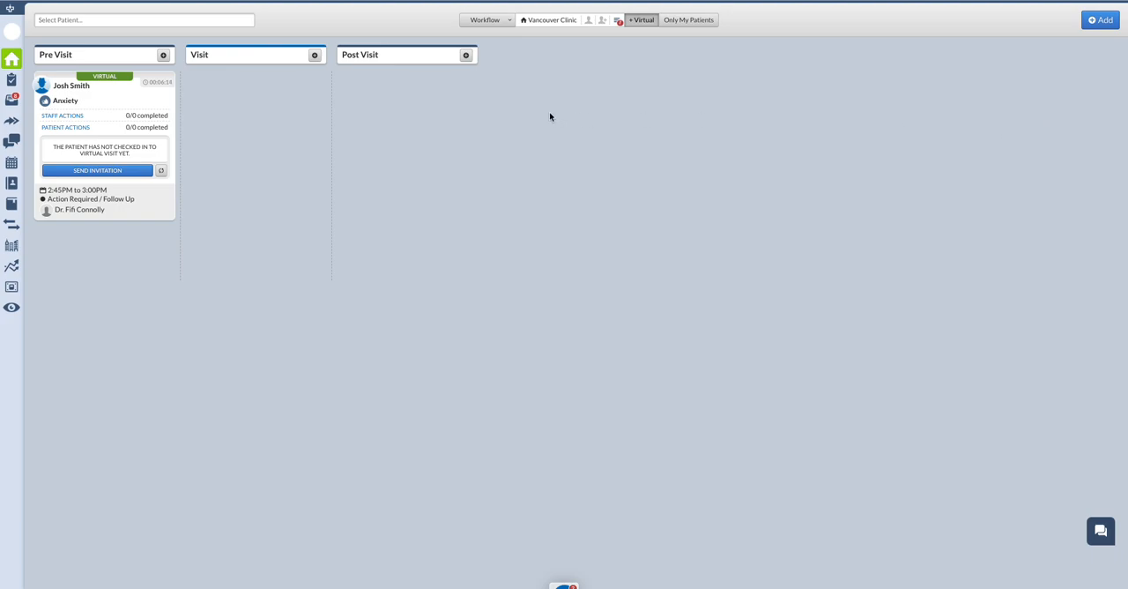
Add the first listed patient to Pre Visit without an appointment, as a Virtual Visit with Abdominal Pain as the presenting issue.
{"action": "left_click", "coordinate": [162, 56]}
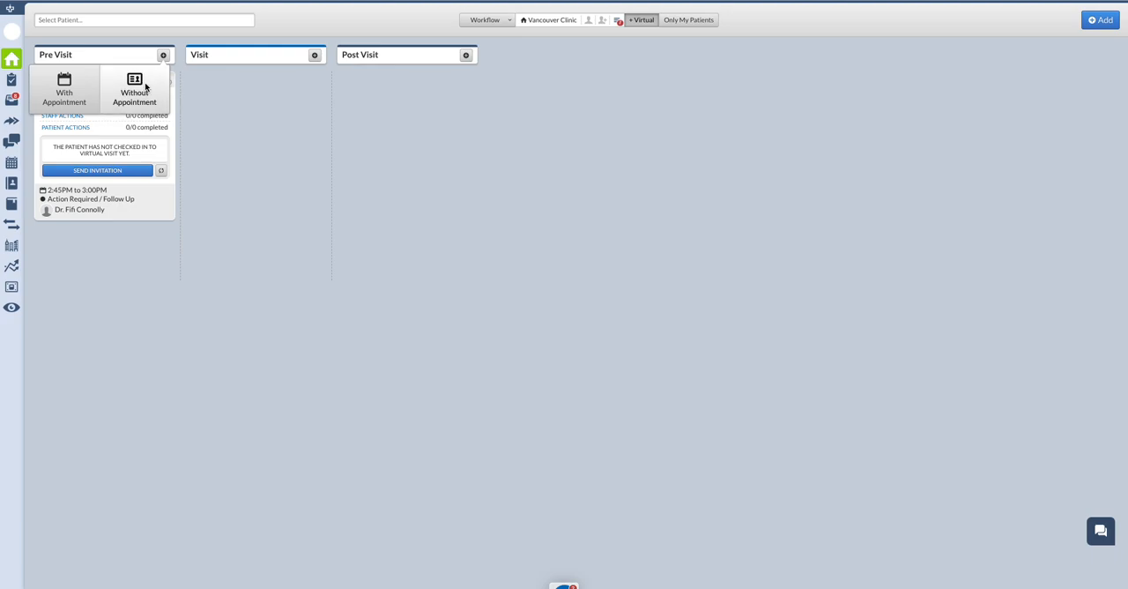
{"action": "left_click", "coordinate": [137, 91]}
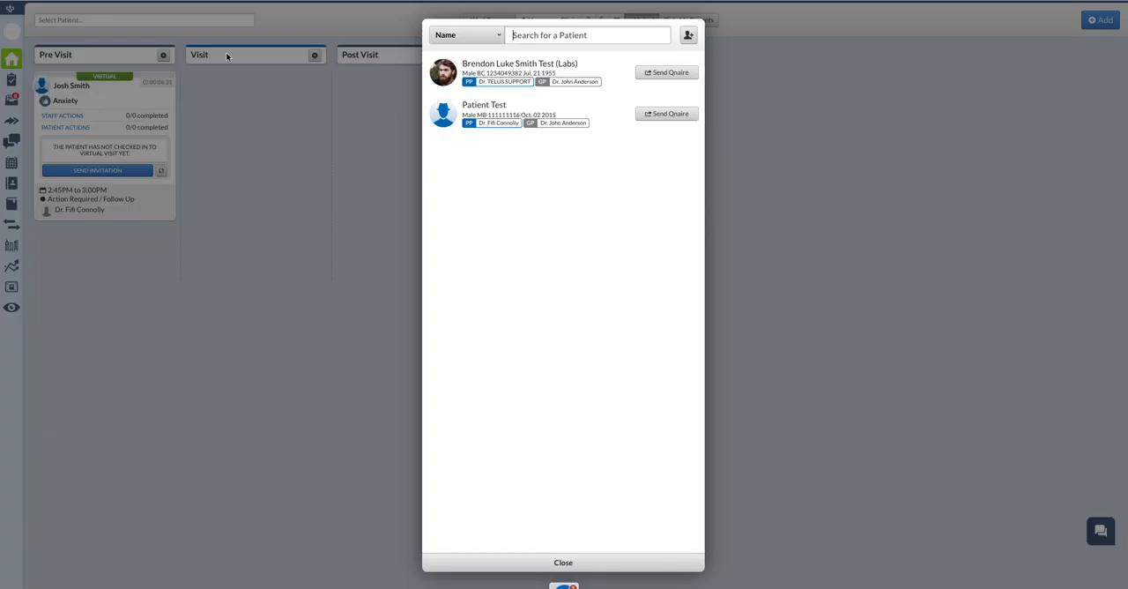
{"action": "left_click", "coordinate": [578, 59]}
{"action": "left_click", "coordinate": [524, 289]}
{"action": "left_click", "coordinate": [521, 314]}
{"action": "left_click", "coordinate": [522, 322]}
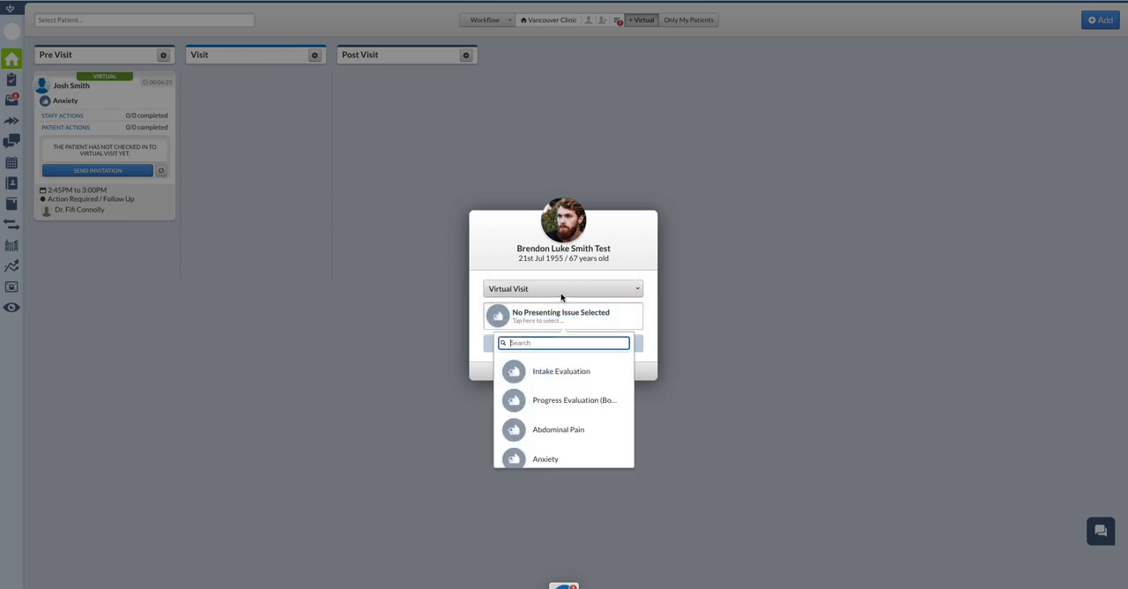
{"action": "left_click", "coordinate": [550, 430]}
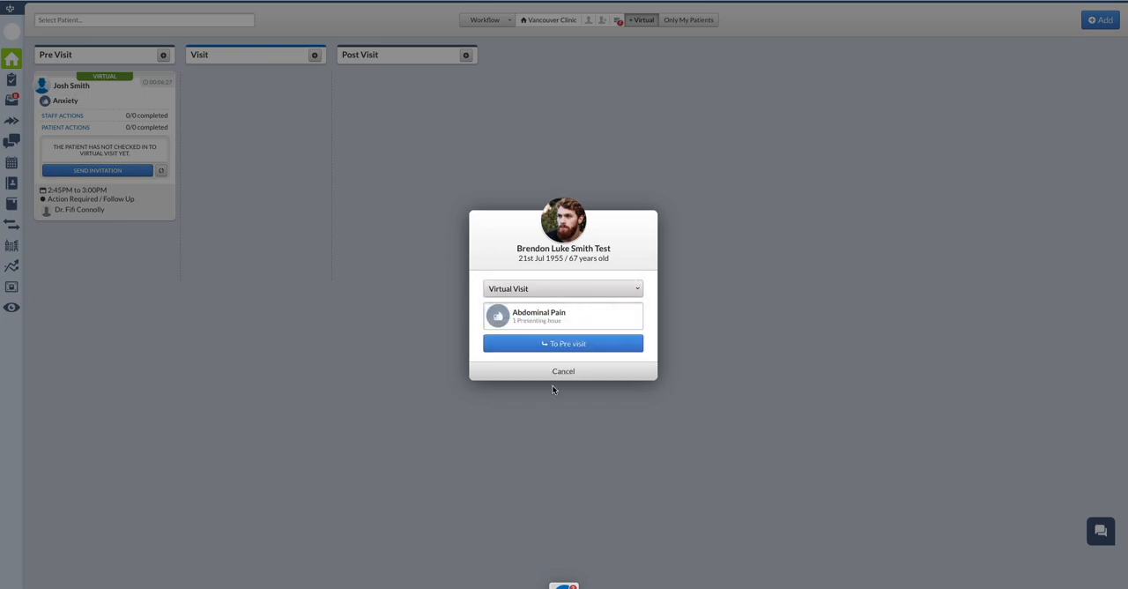
{"action": "left_click", "coordinate": [565, 345]}
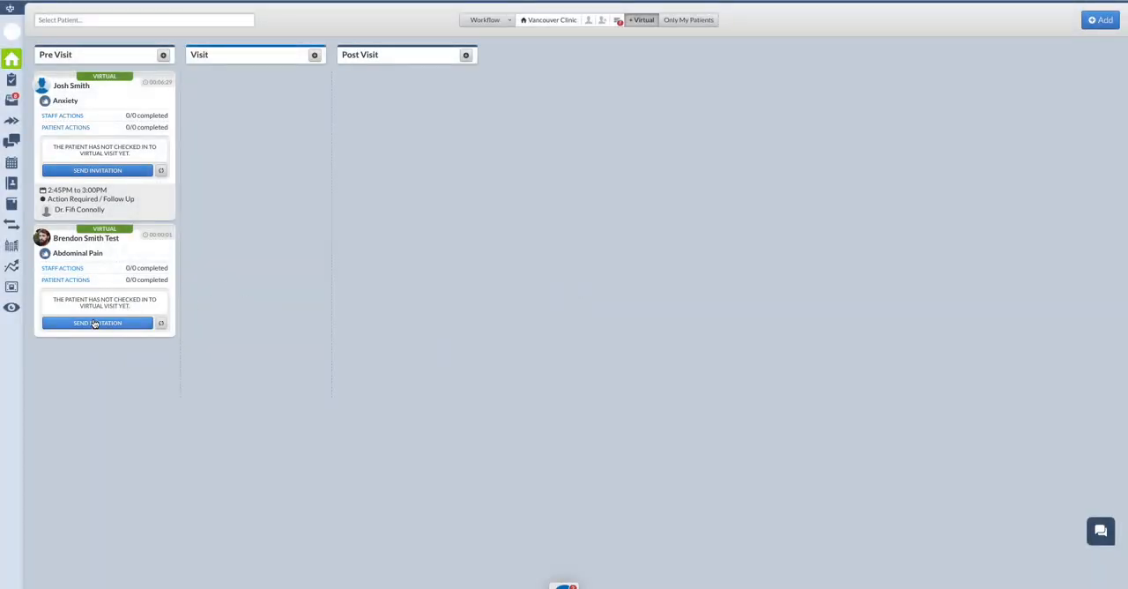
Send the Abdominal Pain patient a virtual visit invitation with the delivery method Both.
{"action": "left_click", "coordinate": [94, 322]}
{"action": "left_click", "coordinate": [569, 408]}
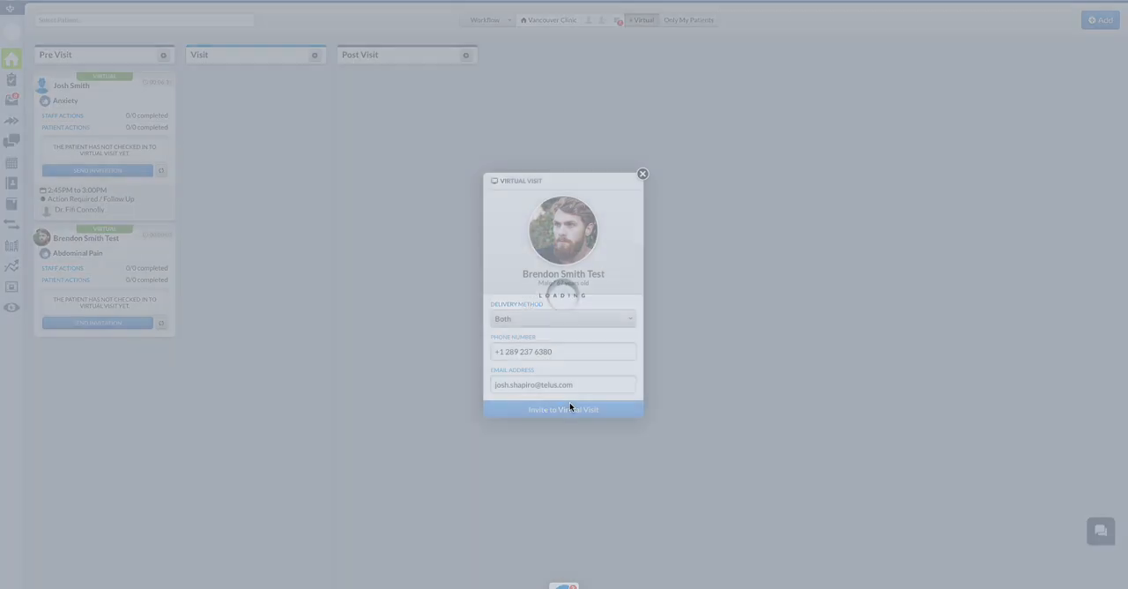
{"action": "left_click", "coordinate": [516, 333]}
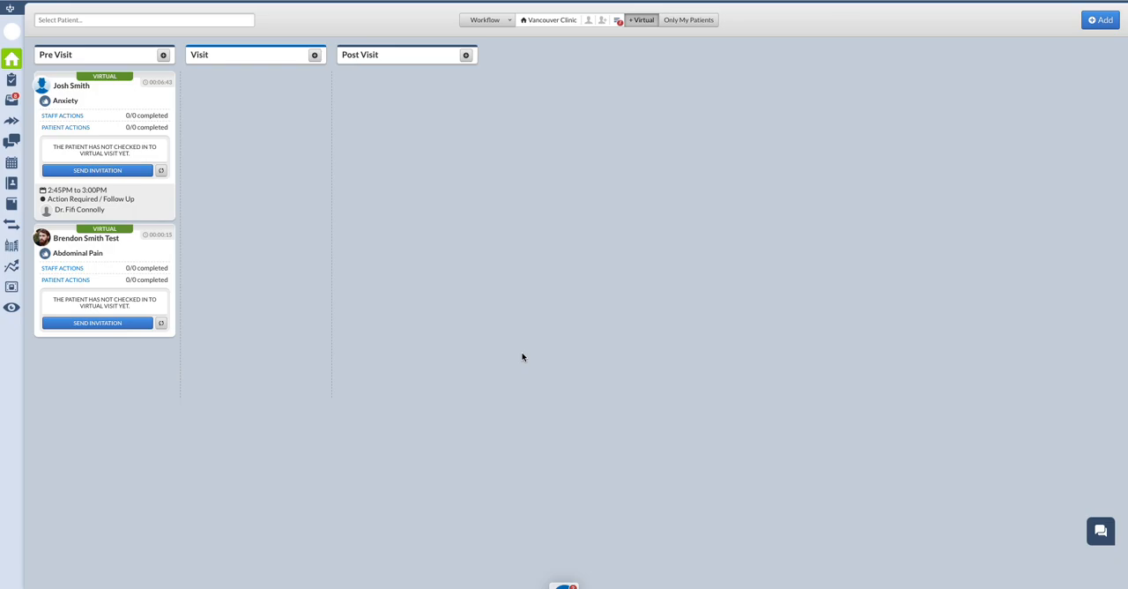
Hide Task Summaries and Important Patient Tasks from the board's card contents and save the filter.
{"action": "left_click", "coordinate": [596, 20]}
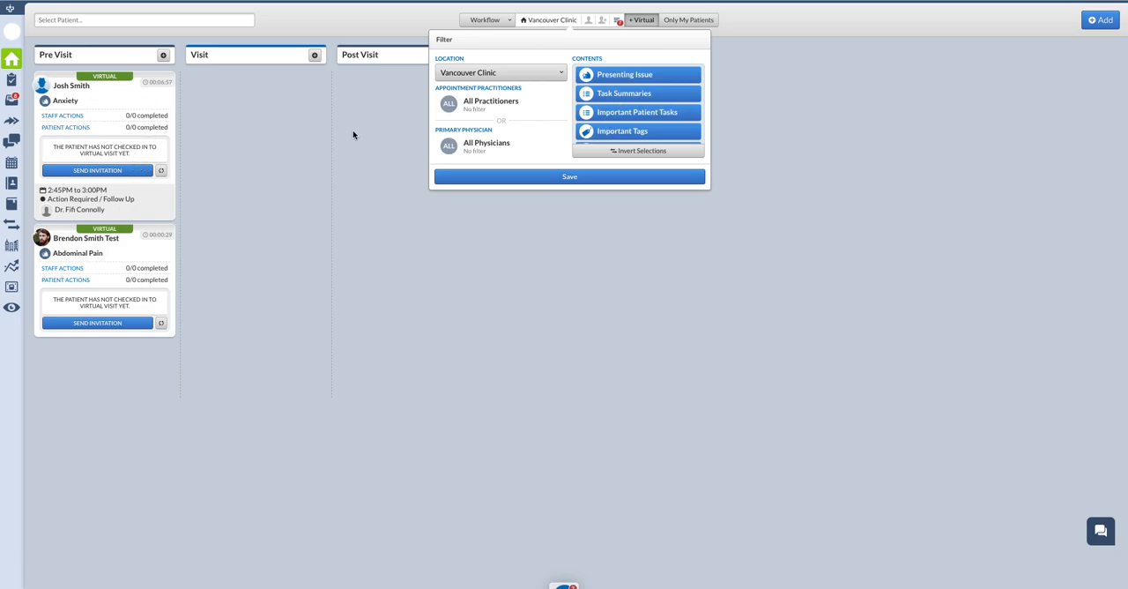
{"action": "left_click", "coordinate": [604, 96]}
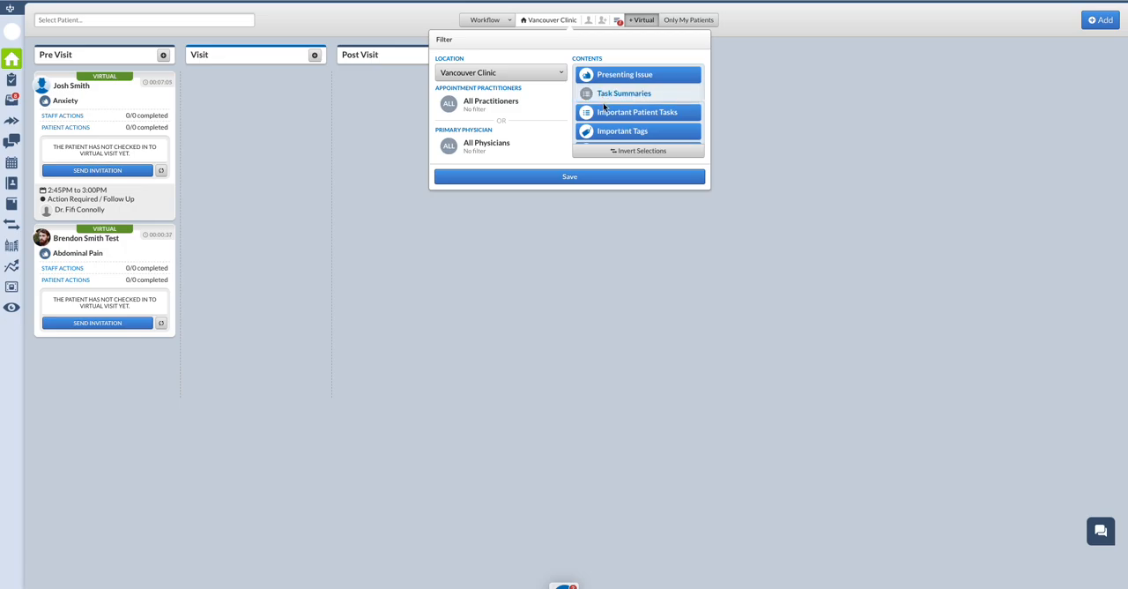
{"action": "left_click", "coordinate": [619, 114]}
{"action": "left_click", "coordinate": [604, 177]}
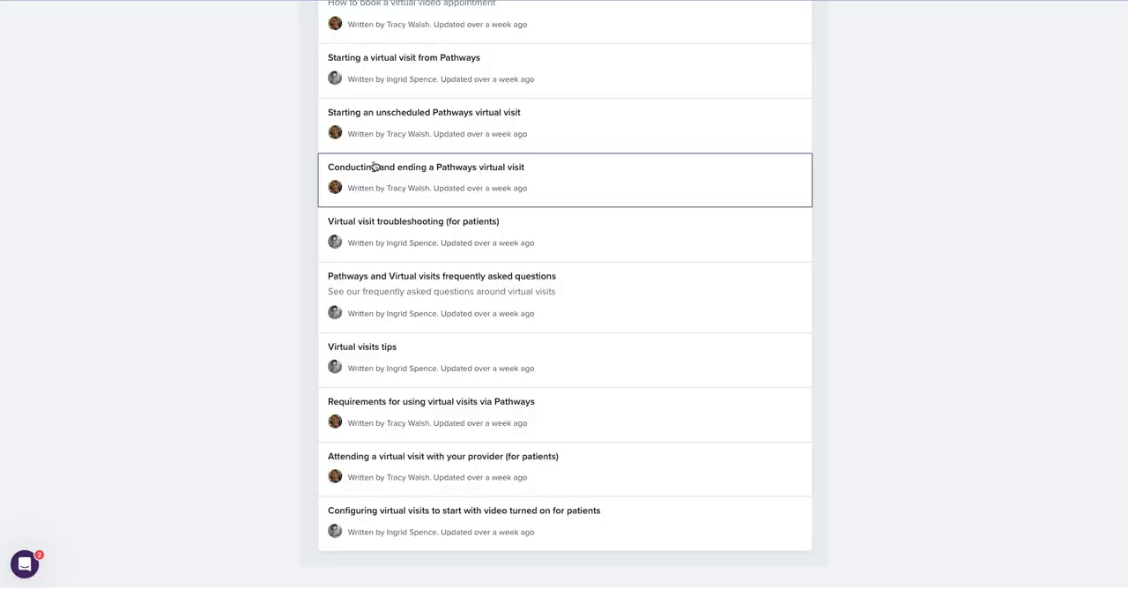
{"action": "scroll", "coordinate": [373, 166], "scroll_direction": "up", "scroll_amount": 5}
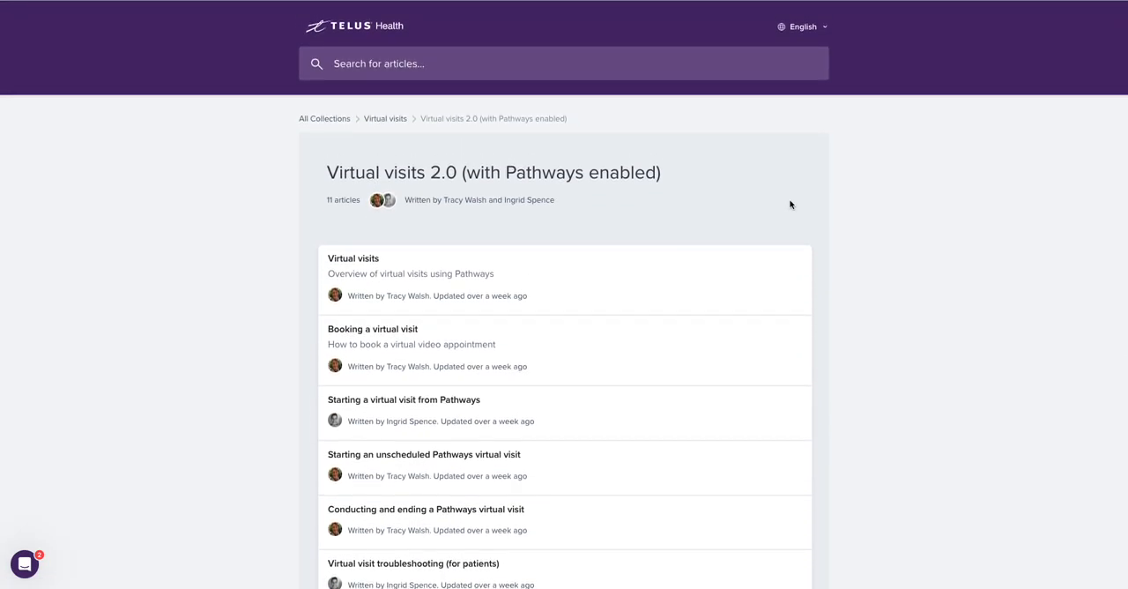